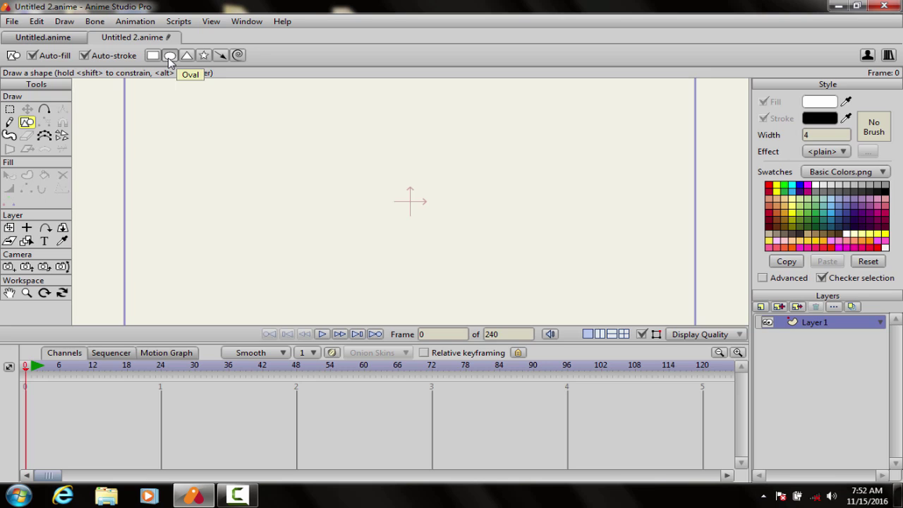
Draw a white oval near the canvas centre and peak its left and right points to curvature 0
{"action": "left_click", "coordinate": [169, 56]}
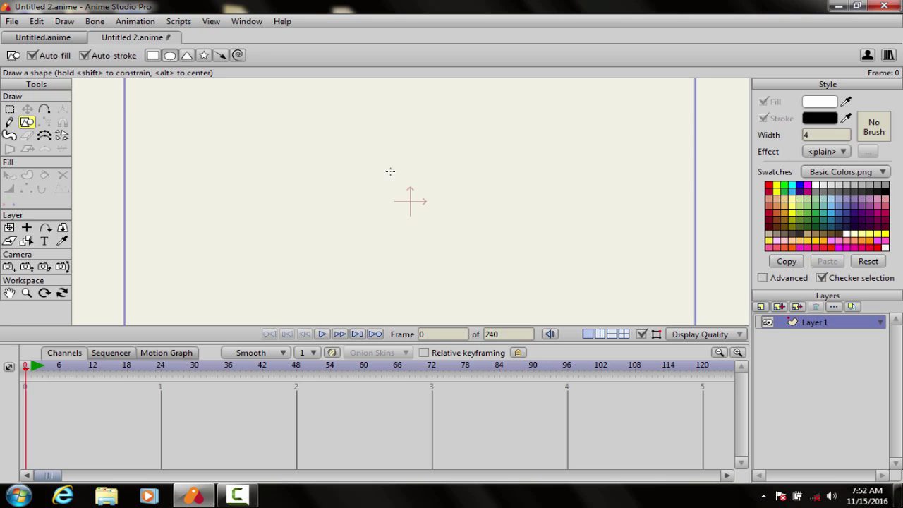
{"action": "left_click_drag", "start_coordinate": [396, 155], "coordinate": [510, 225]}
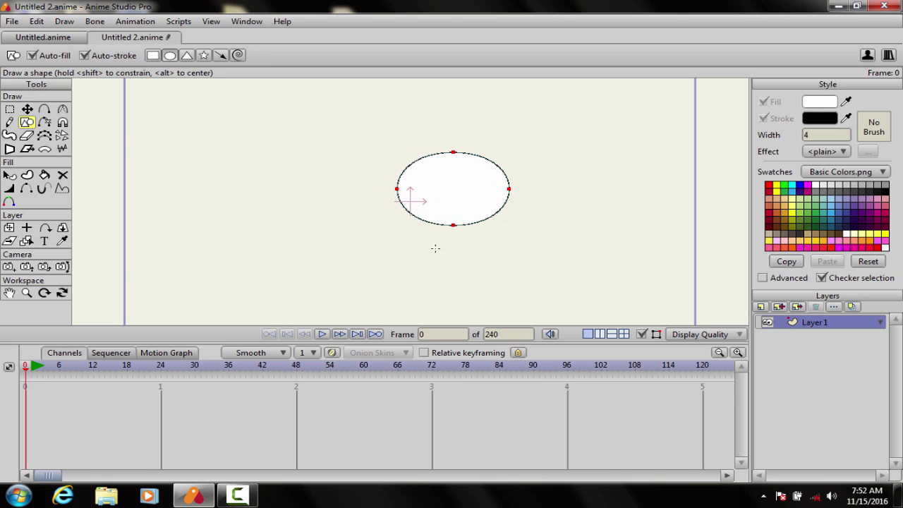
{"action": "left_click", "coordinate": [10, 111]}
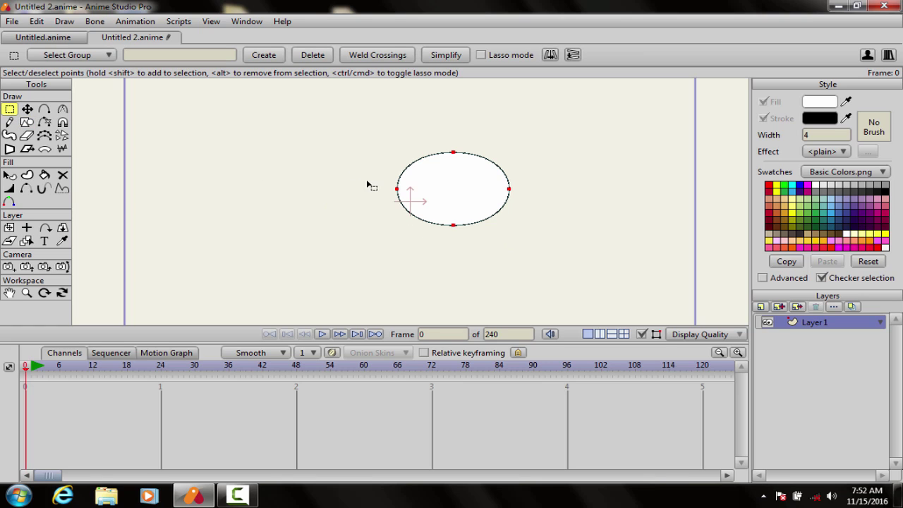
{"action": "left_click_drag", "start_coordinate": [385, 180], "coordinate": [528, 206]}
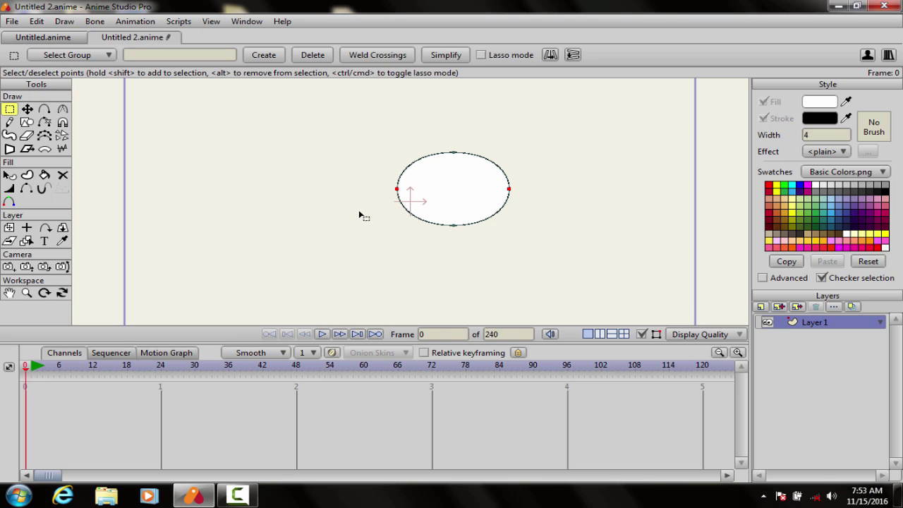
{"action": "left_click", "coordinate": [62, 111]}
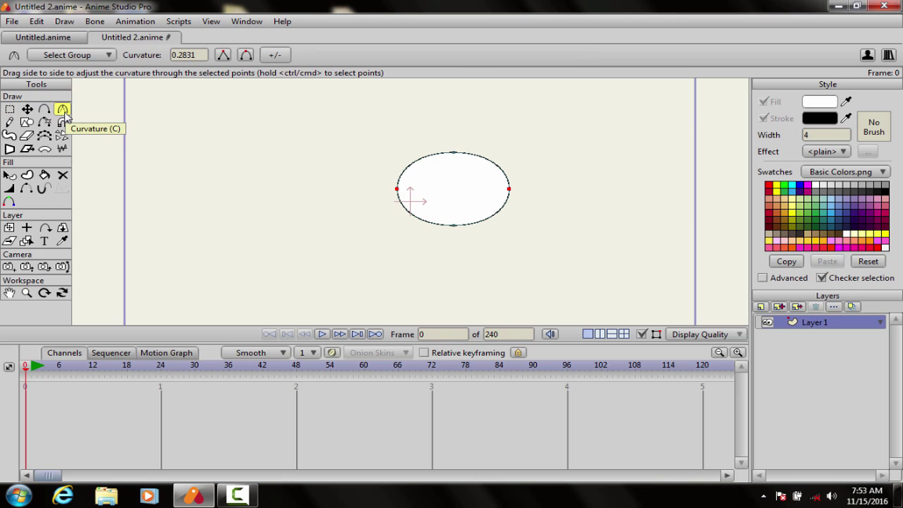
{"action": "left_click", "coordinate": [221, 58]}
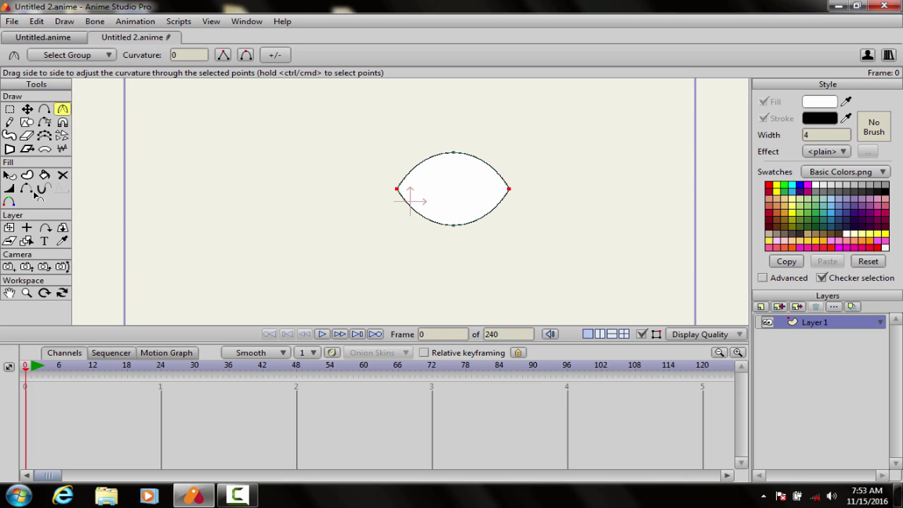
Flatten the eye shape by moving its bottom point up to about Y -0.11 and its top point down to about Y 0.32
{"action": "left_click", "coordinate": [27, 110]}
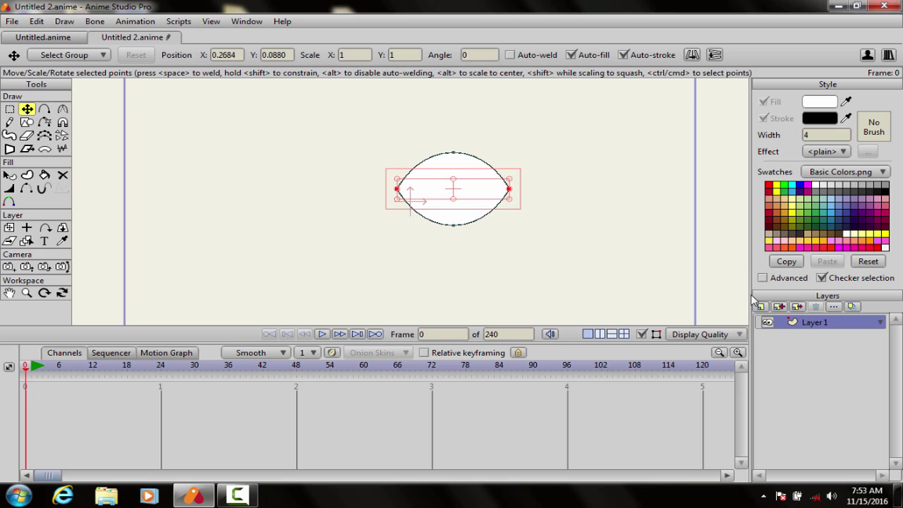
{"action": "left_click", "coordinate": [454, 226]}
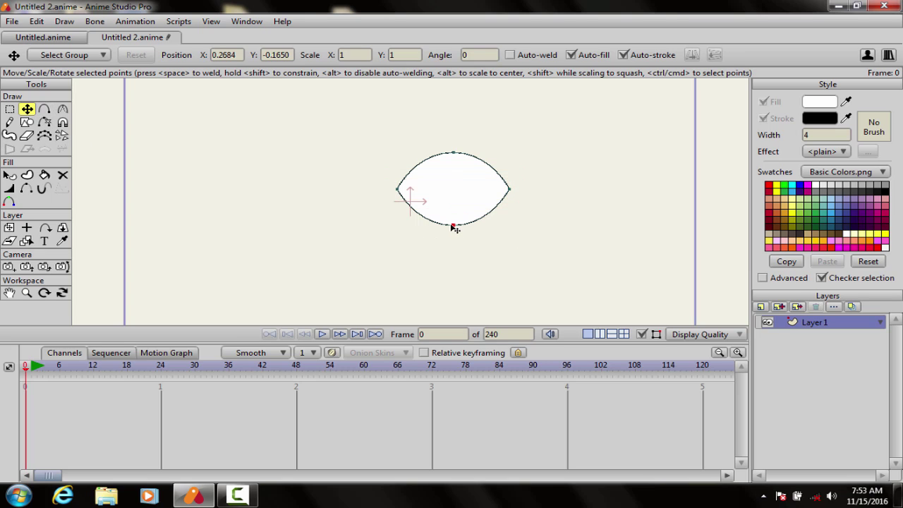
{"action": "left_click_drag", "start_coordinate": [455, 228], "coordinate": [458, 219]}
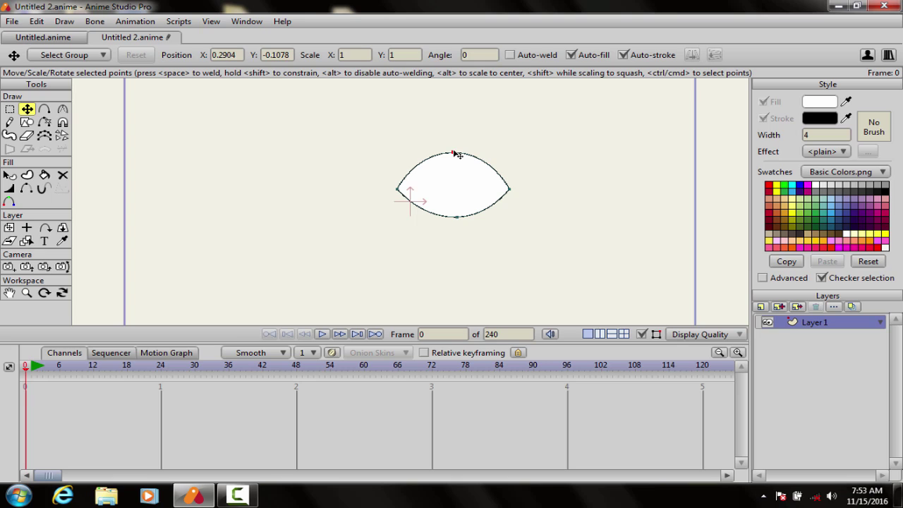
{"action": "left_click_drag", "start_coordinate": [453, 150], "coordinate": [456, 156]}
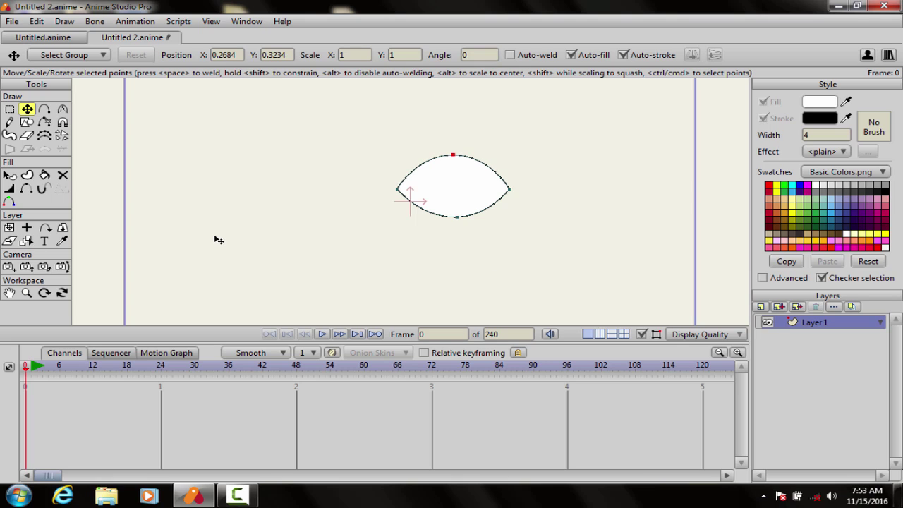
Vary the eye outline's line width: about 244% at the right corner, 324% at the top, slightly thicker below, thinner at the left corner
{"action": "left_click", "coordinate": [10, 189]}
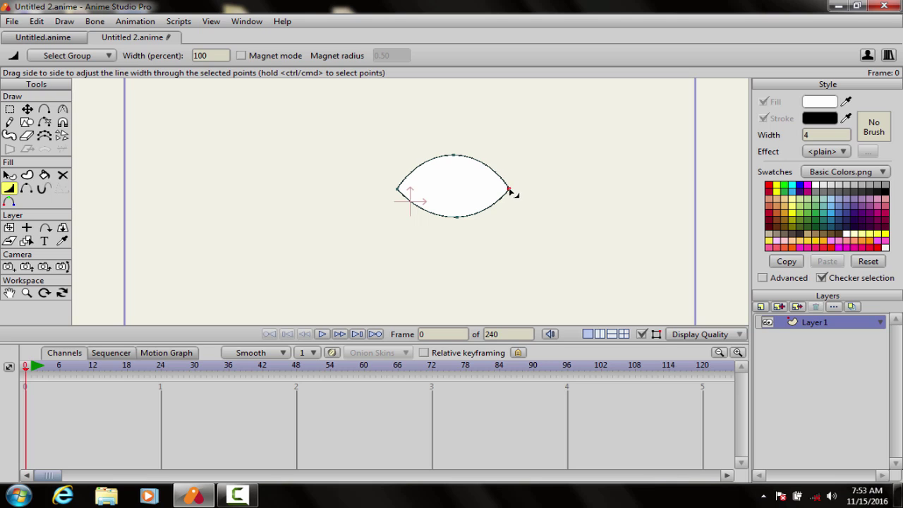
{"action": "left_click_drag", "start_coordinate": [510, 189], "coordinate": [562, 198]}
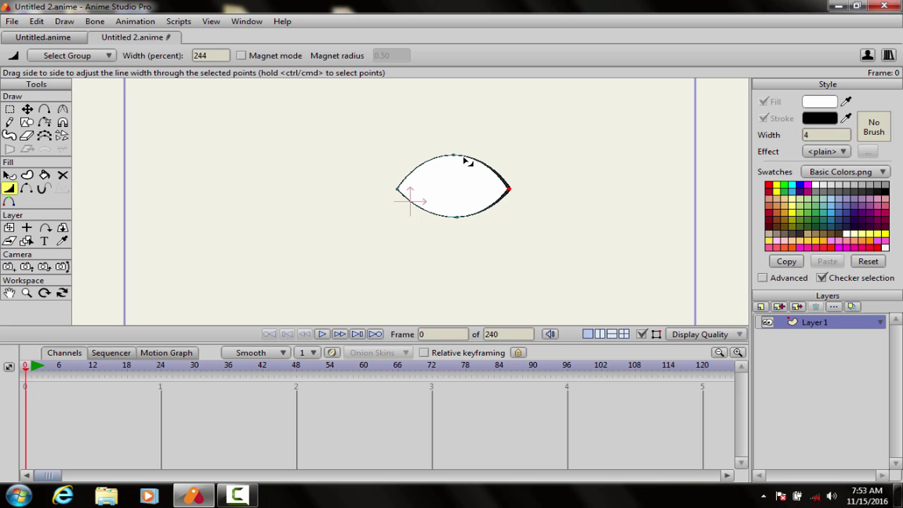
{"action": "left_click_drag", "start_coordinate": [456, 157], "coordinate": [537, 168]}
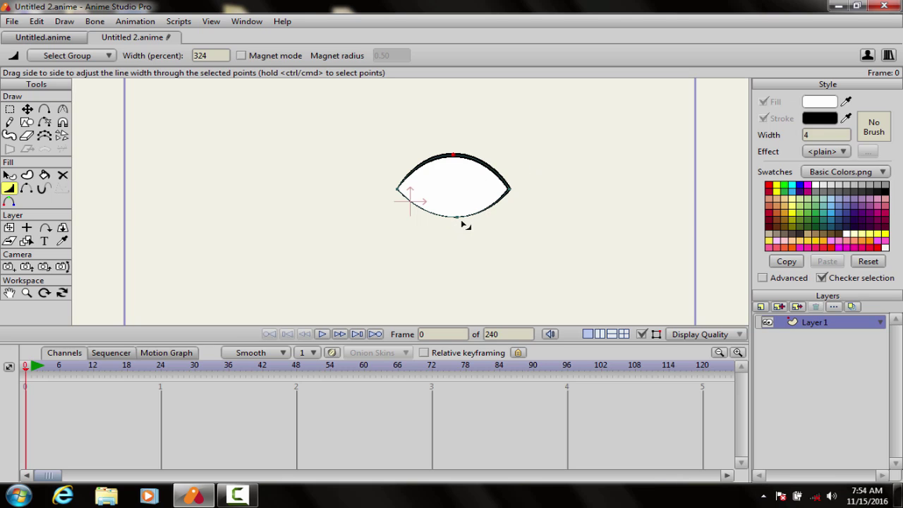
{"action": "left_click_drag", "start_coordinate": [460, 221], "coordinate": [484, 225]}
{"action": "left_click_drag", "start_coordinate": [400, 193], "coordinate": [387, 192]}
Copy and paste the whole eye shape, flip the copy horizontally and place it left of the original at about X -0.69
{"action": "left_click", "coordinate": [27, 109]}
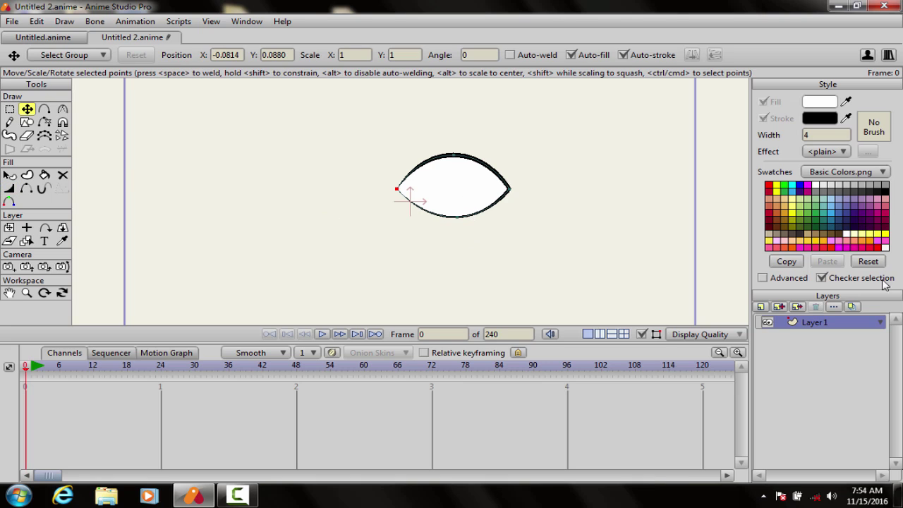
{"action": "key", "text": "ctrl+a"}
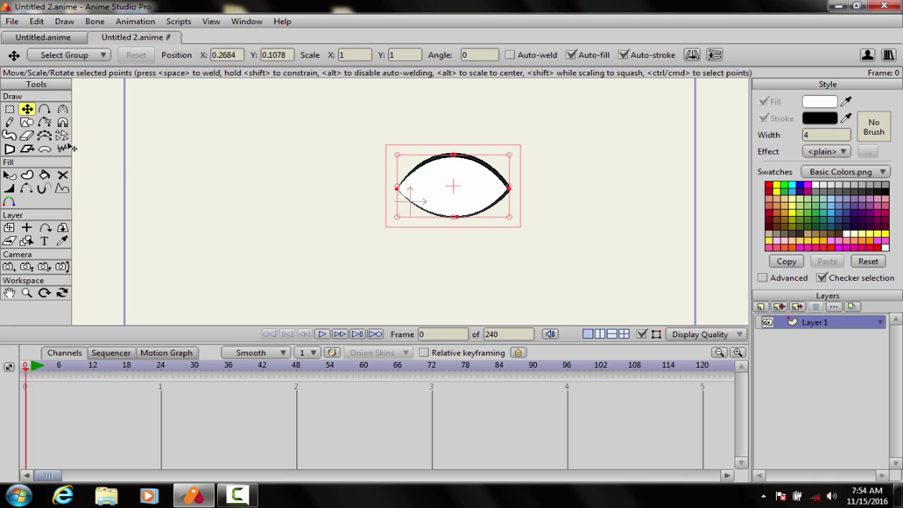
{"action": "left_click", "coordinate": [43, 22]}
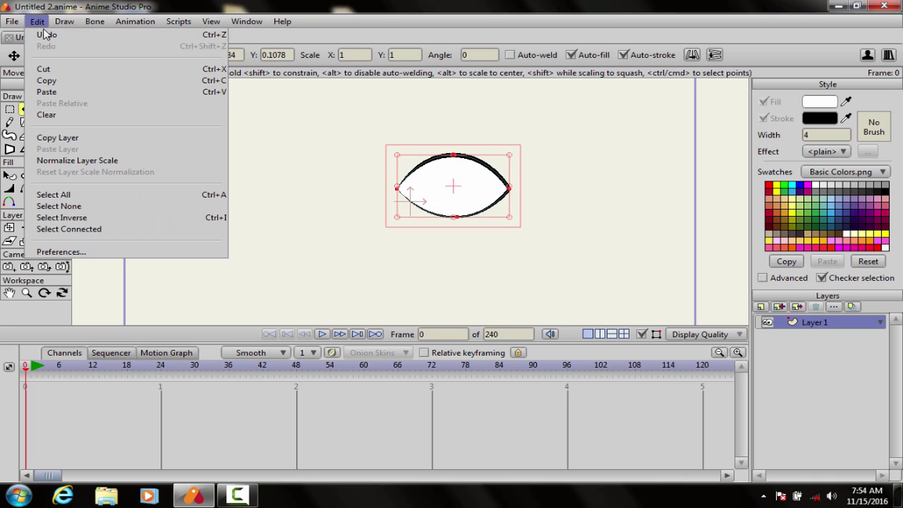
{"action": "left_click", "coordinate": [61, 81]}
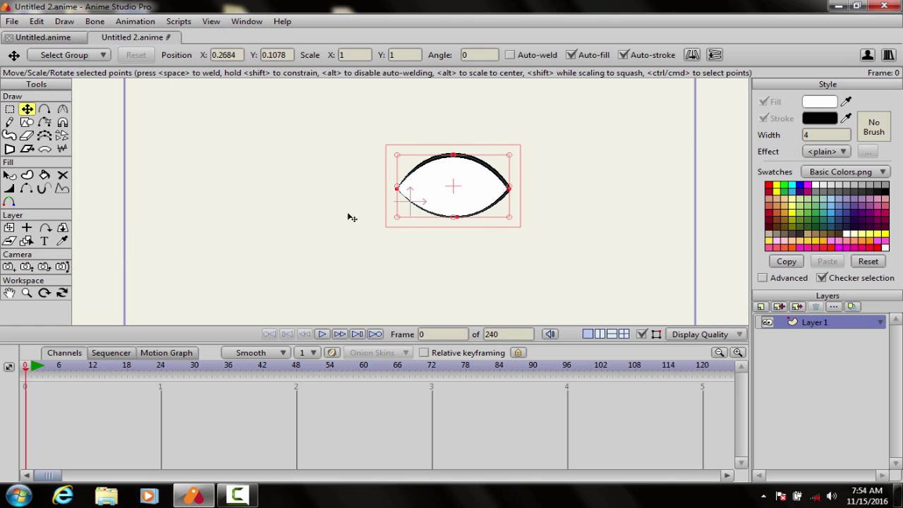
{"action": "left_click", "coordinate": [41, 23]}
{"action": "left_click", "coordinate": [59, 93]}
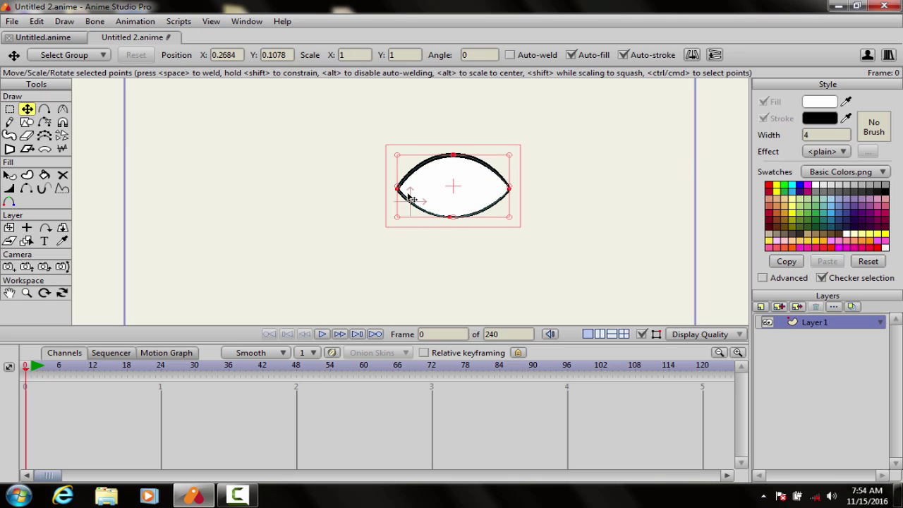
{"action": "left_click_drag", "start_coordinate": [411, 197], "coordinate": [258, 197]}
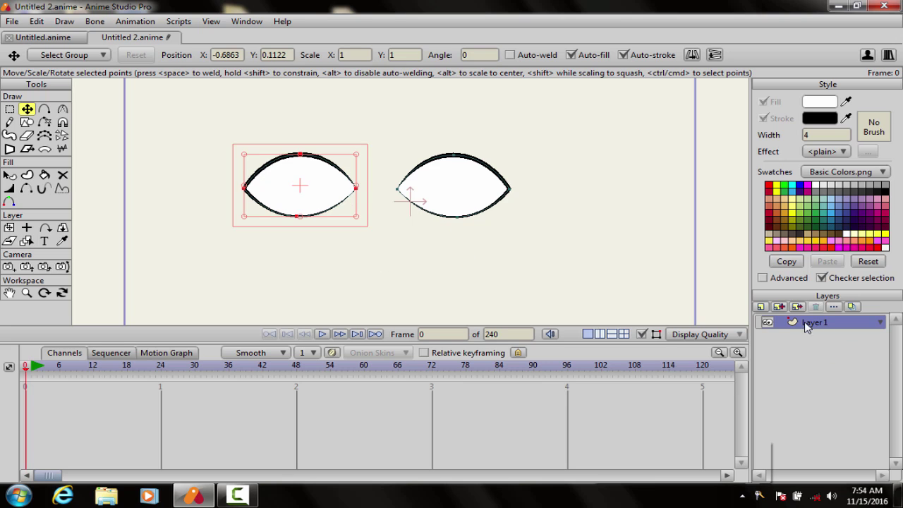
Add a new vector layer above Layer 1 and name it "pupe"
{"action": "left_click", "coordinate": [762, 308]}
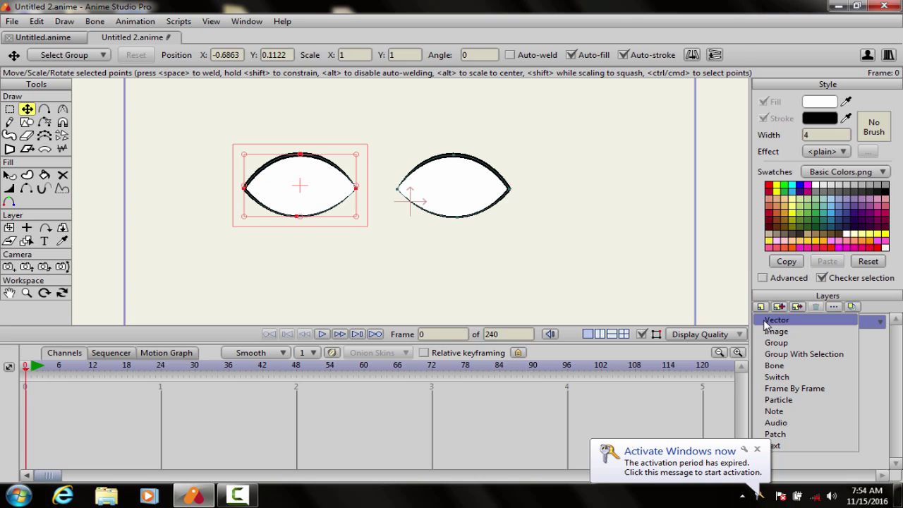
{"action": "left_click", "coordinate": [772, 320]}
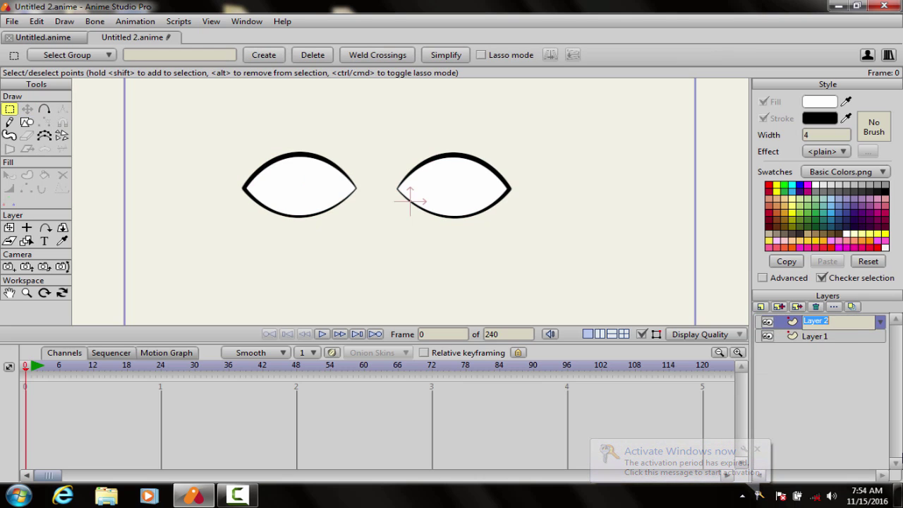
{"action": "type", "text": "Pupe"}
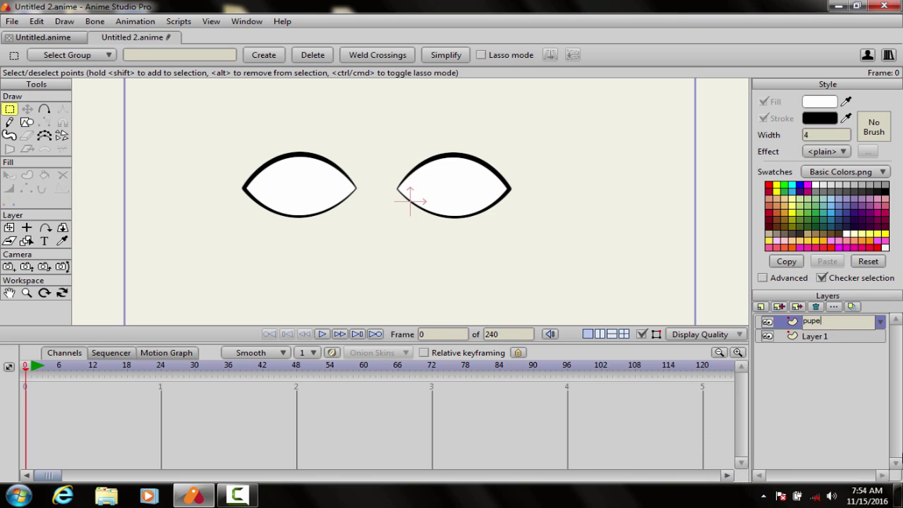
{"action": "key", "text": "Return"}
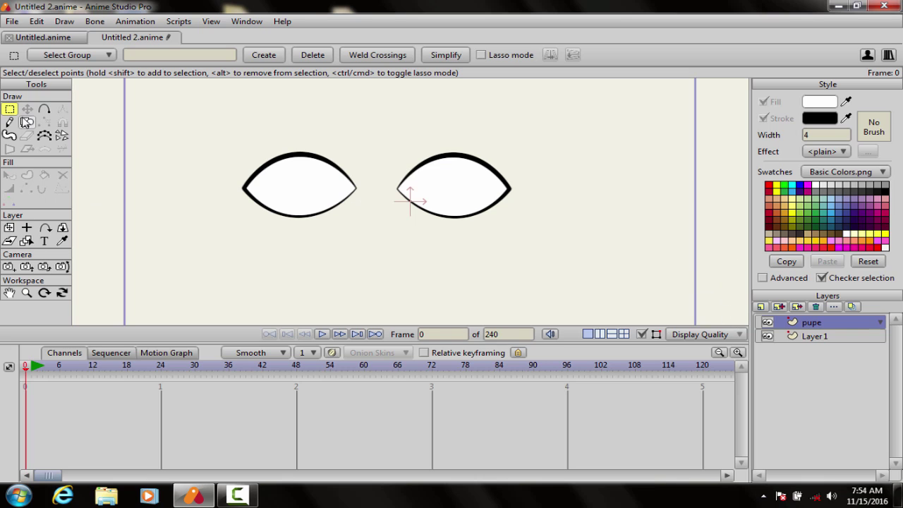
Choose the oval shape for the pupil and give its style a Gradient effect of type Radial
{"action": "left_click", "coordinate": [26, 123]}
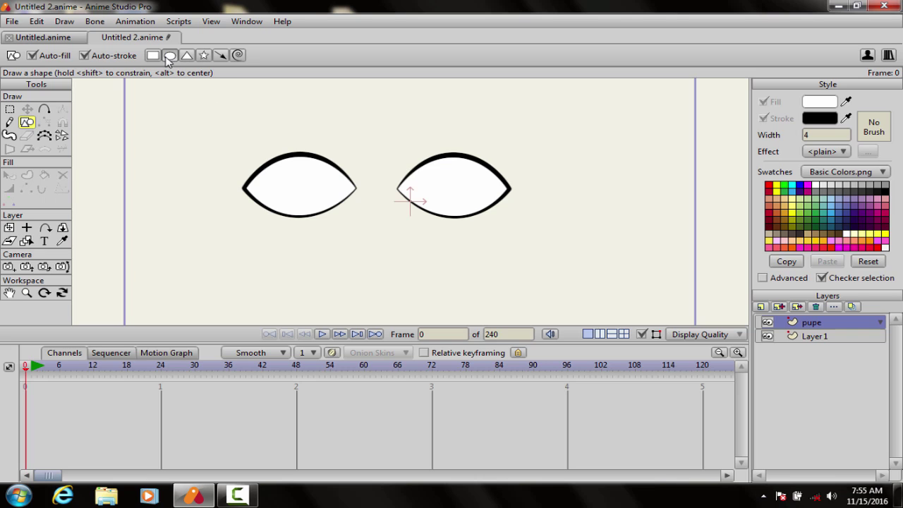
{"action": "left_click", "coordinate": [170, 57]}
{"action": "left_click", "coordinate": [837, 151]}
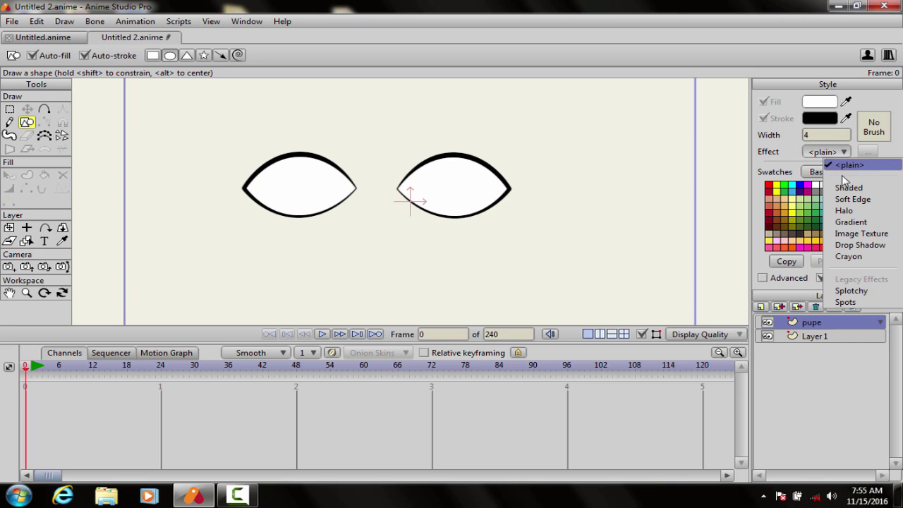
{"action": "left_click", "coordinate": [851, 222]}
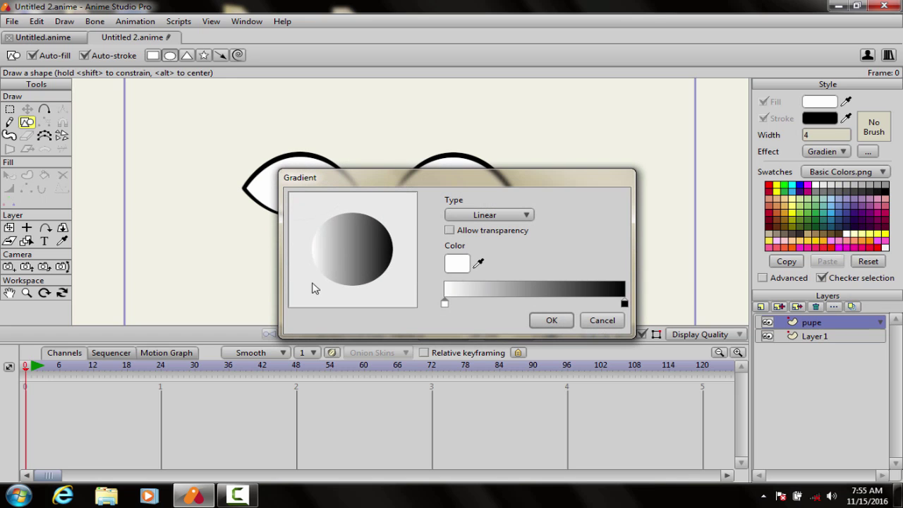
{"action": "left_click", "coordinate": [519, 217]}
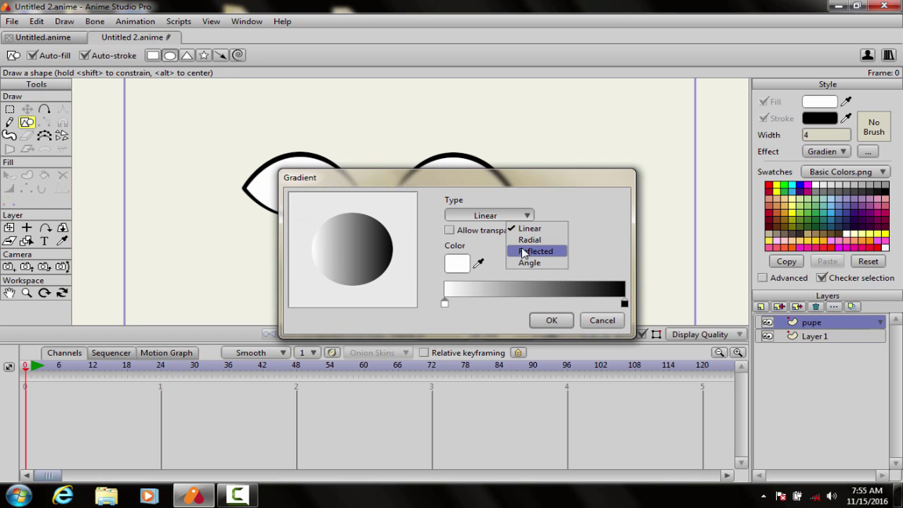
{"action": "left_click", "coordinate": [524, 241]}
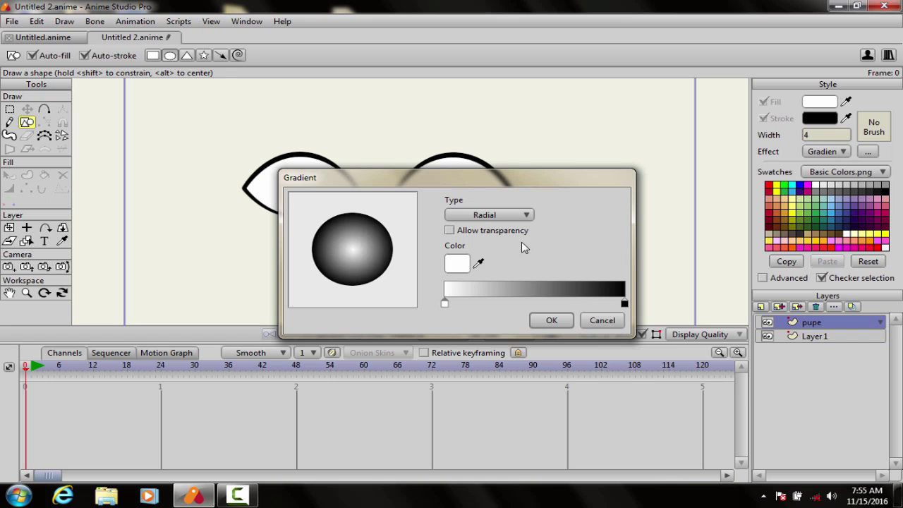
Set the radial gradient's inner colour to golden brown BC9323
{"action": "left_click", "coordinate": [455, 272]}
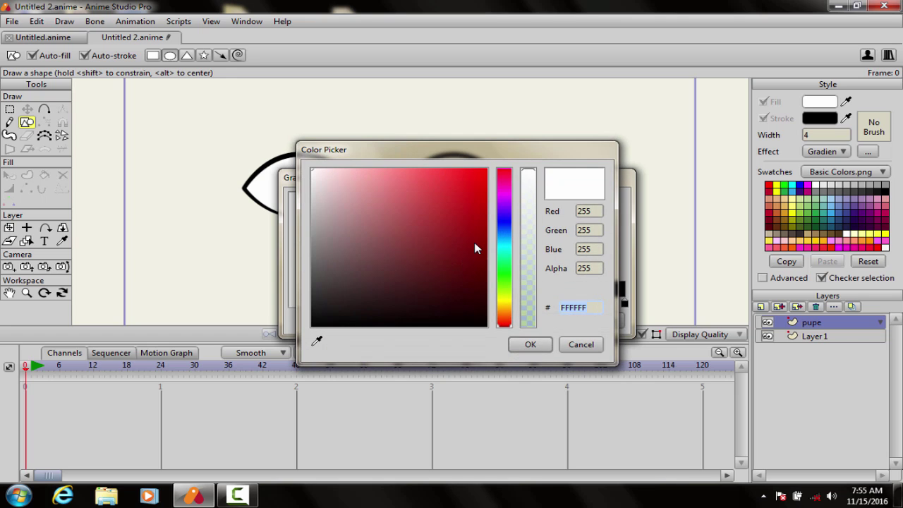
{"action": "left_click_drag", "start_coordinate": [504, 248], "coordinate": [507, 311]}
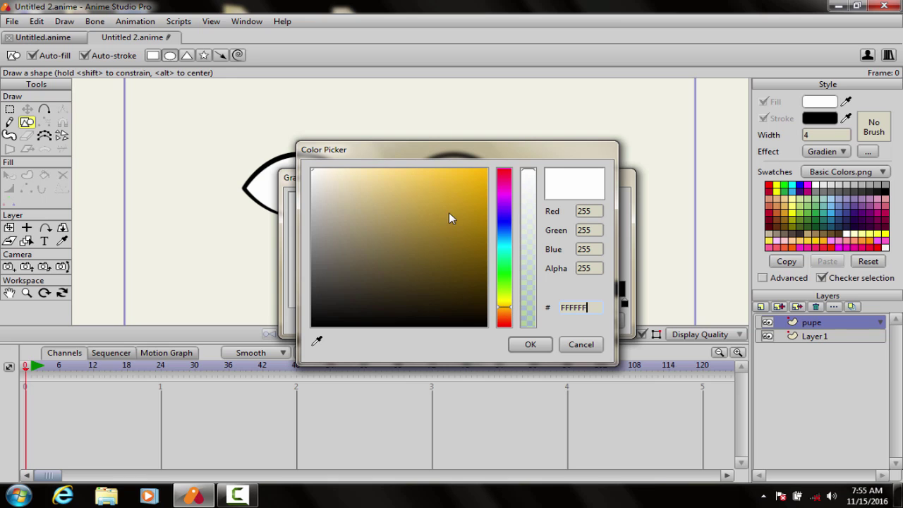
{"action": "left_click_drag", "start_coordinate": [449, 212], "coordinate": [456, 215]}
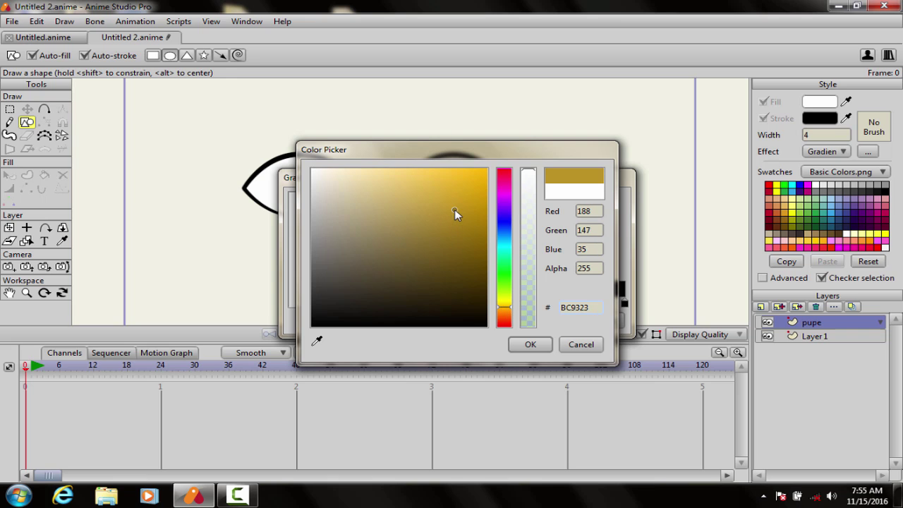
{"action": "left_click", "coordinate": [531, 345]}
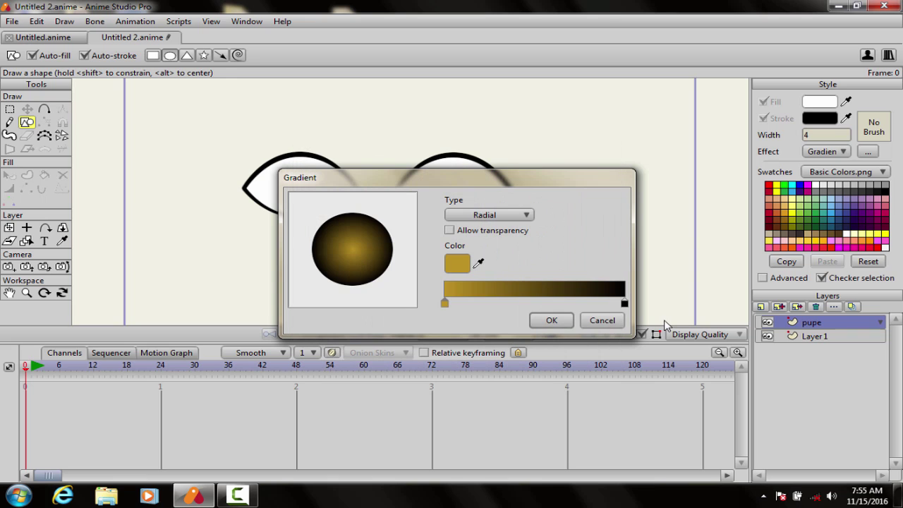
Set the radial gradient's outer colour to a dark olive and accept the gradient settings
{"action": "left_click", "coordinate": [624, 303]}
{"action": "left_click", "coordinate": [458, 266]}
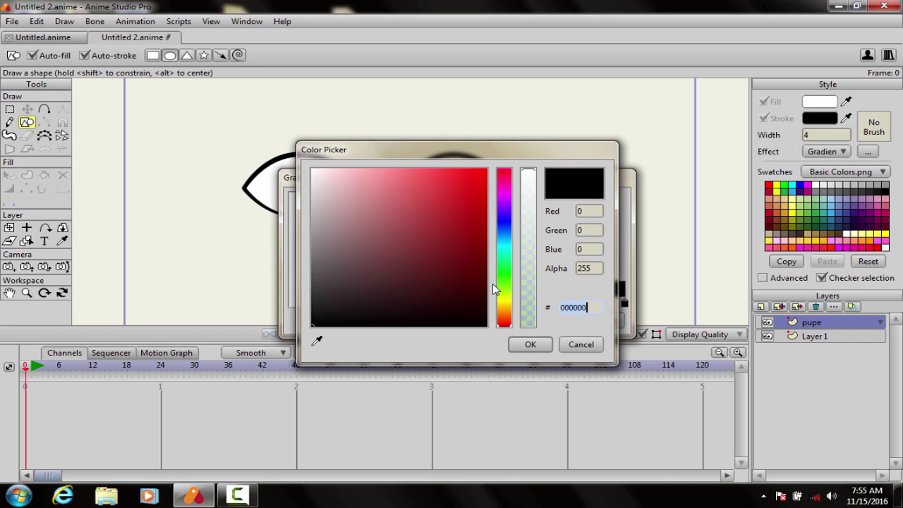
{"action": "left_click", "coordinate": [504, 303]}
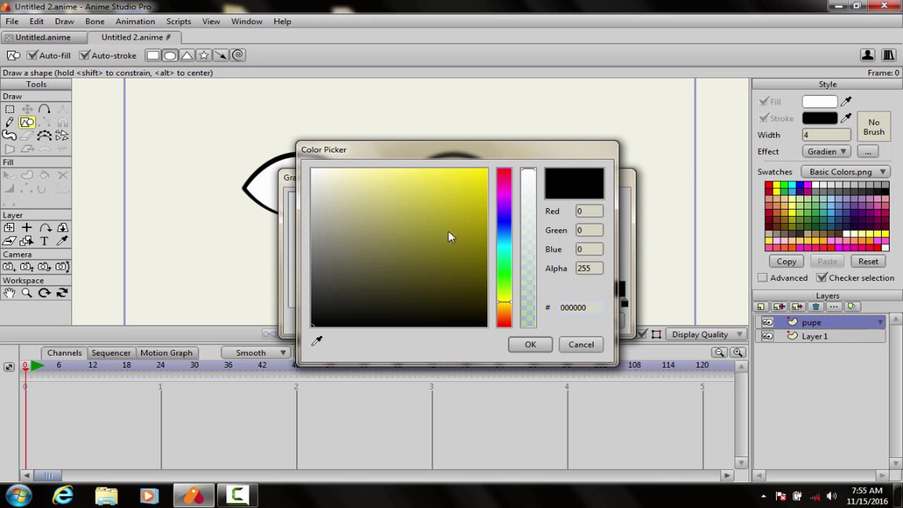
{"action": "left_click", "coordinate": [463, 273]}
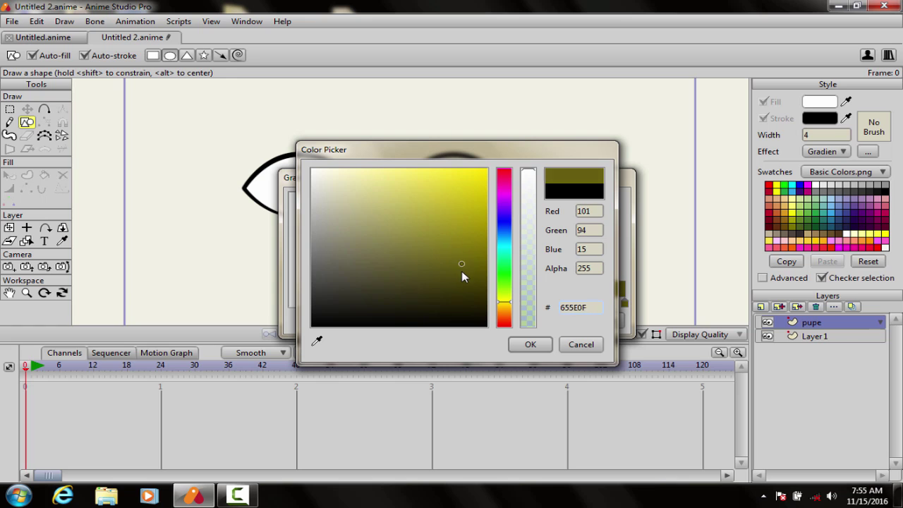
{"action": "left_click", "coordinate": [531, 346]}
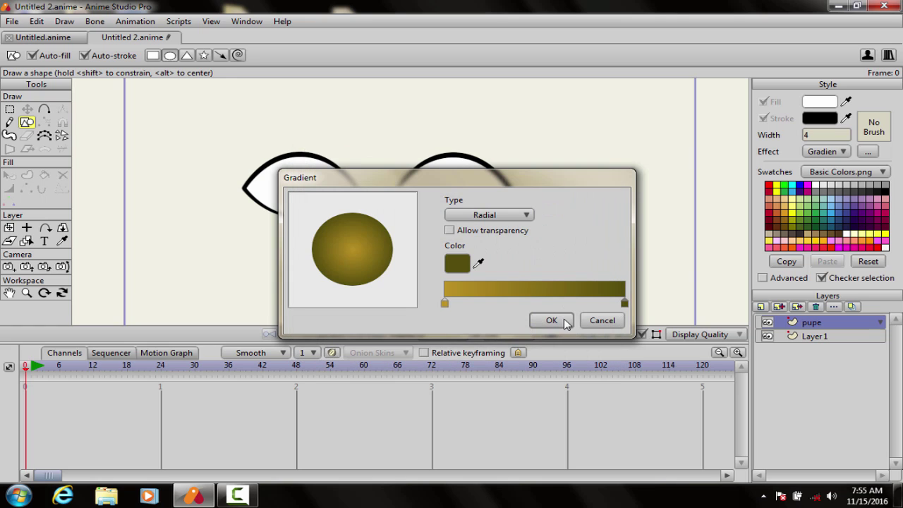
{"action": "left_click", "coordinate": [553, 320]}
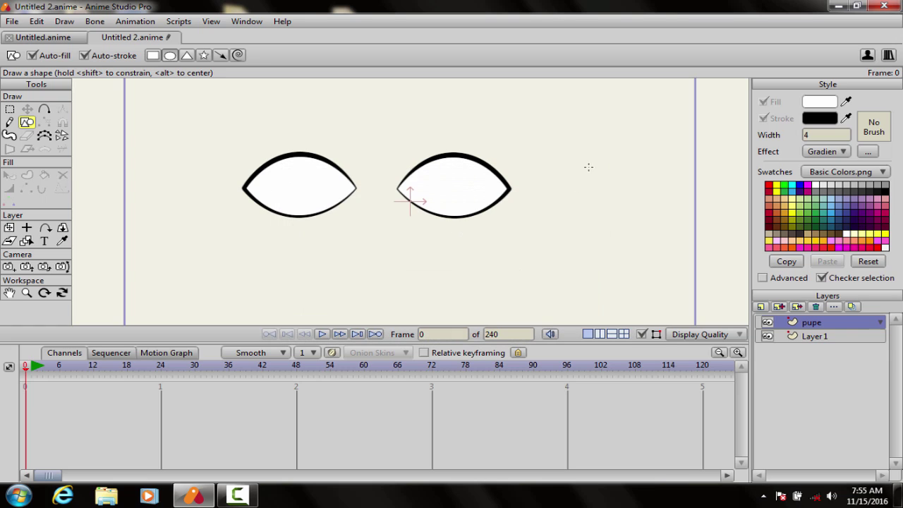
Draw a gradient-filled circle without a stroke inside the right eye and move it to about X 0.22, Y 0.09
{"action": "left_click", "coordinate": [84, 55]}
{"action": "left_click_drag", "start_coordinate": [438, 172], "coordinate": [477, 207]}
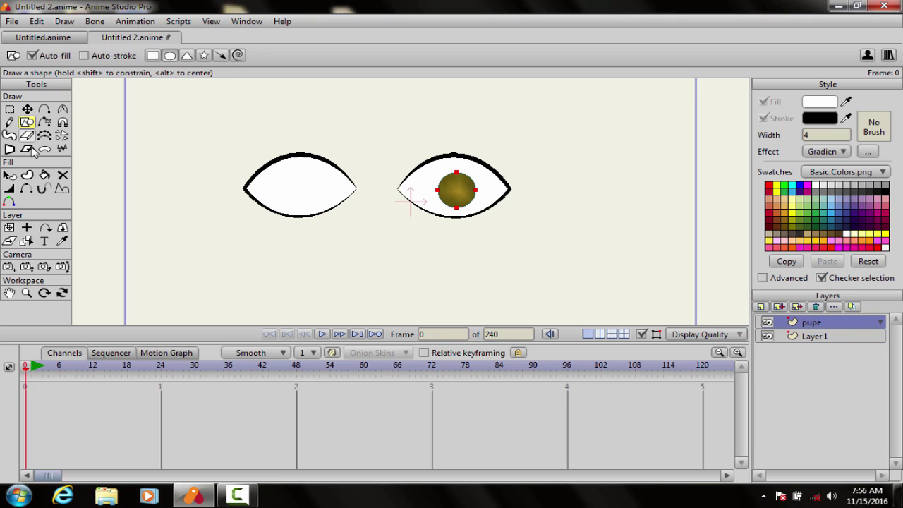
{"action": "left_click", "coordinate": [29, 111]}
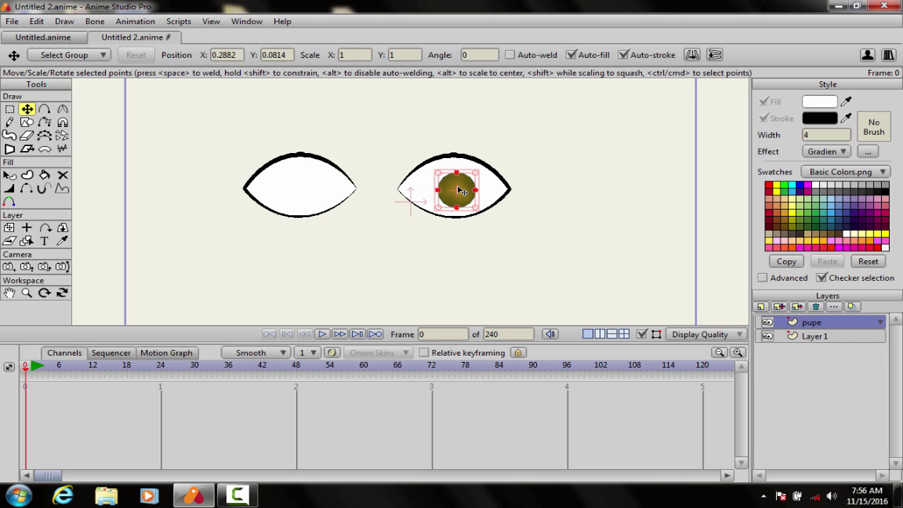
{"action": "left_click_drag", "start_coordinate": [459, 190], "coordinate": [452, 189]}
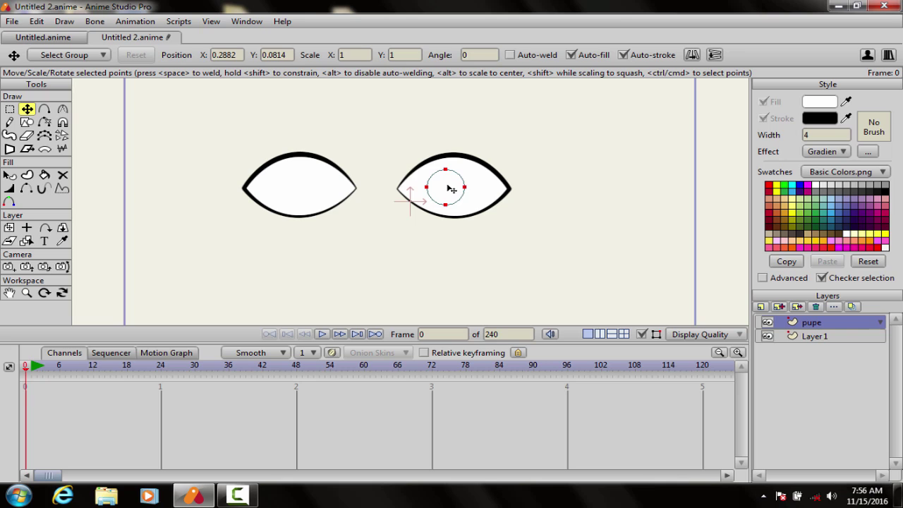
{"action": "key", "text": "space"}
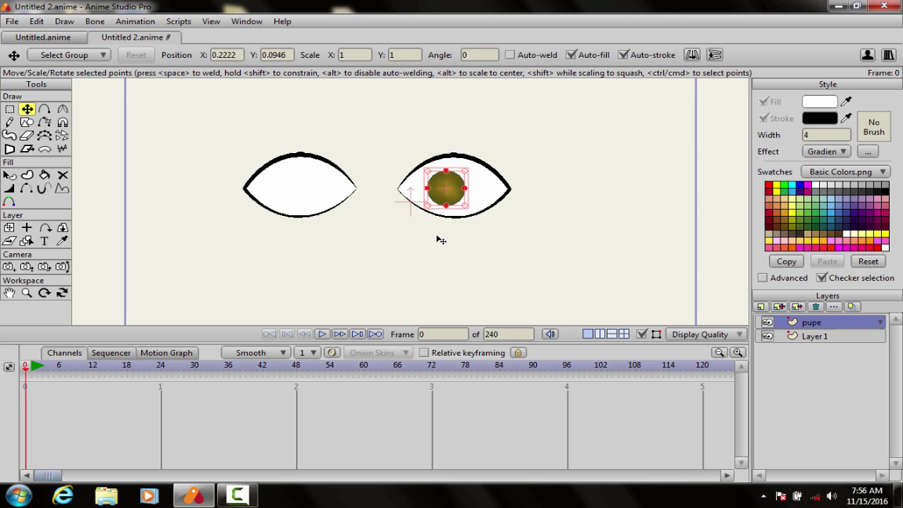
Choose the oval shape again and set its style to a plain effect with black fill
{"action": "left_click", "coordinate": [27, 122]}
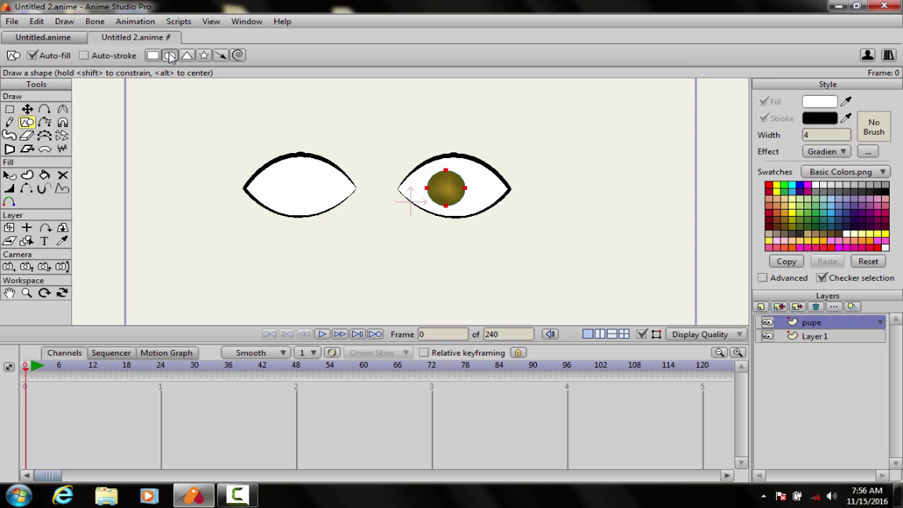
{"action": "left_click", "coordinate": [169, 55]}
{"action": "left_click", "coordinate": [831, 154]}
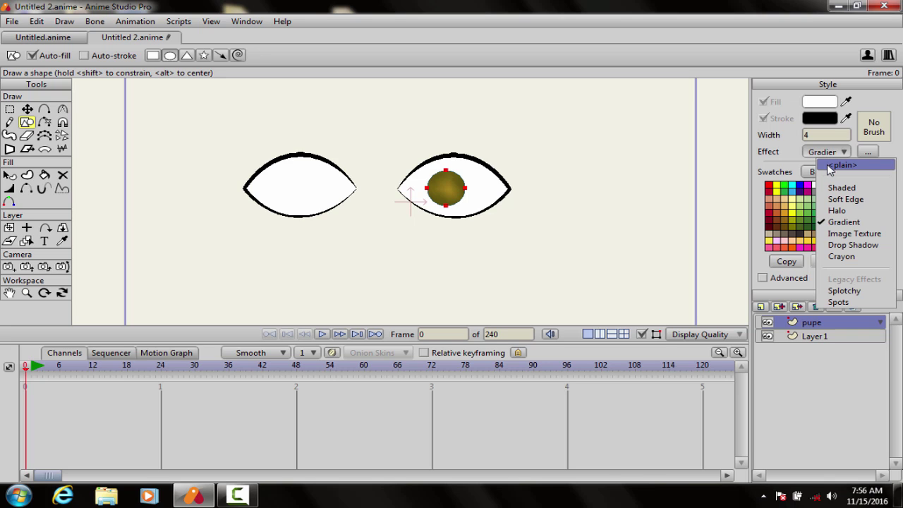
{"action": "left_click", "coordinate": [833, 166]}
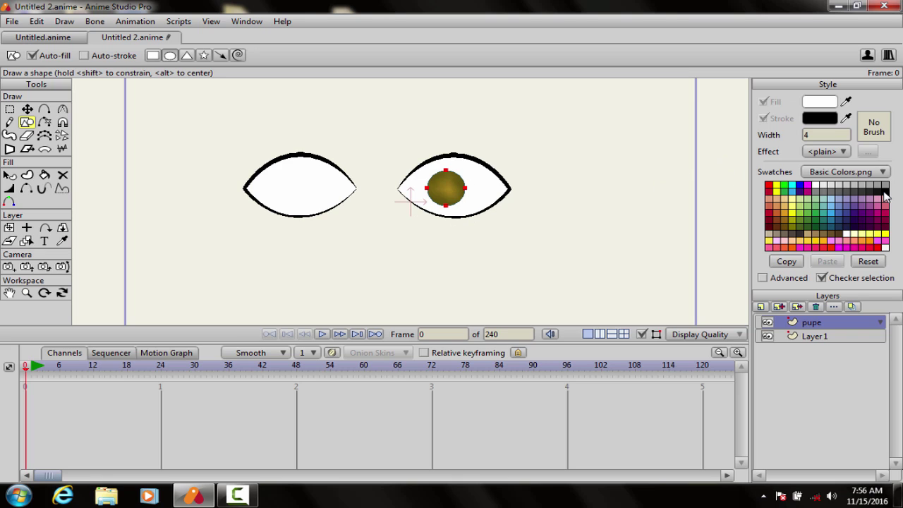
{"action": "left_click", "coordinate": [885, 194]}
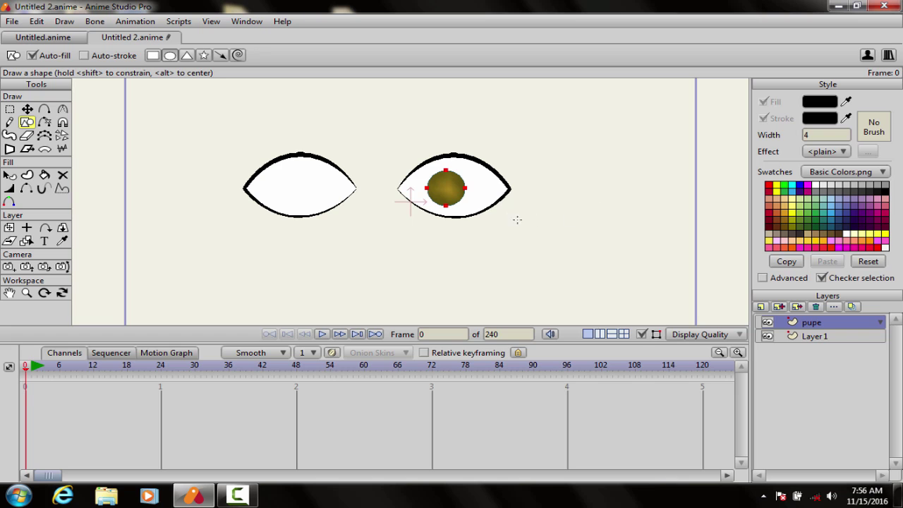
Draw a small black circle on the golden iris and centre it at about X 0.22, Y 0.10
{"action": "scroll", "coordinate": [450, 201], "scroll_direction": "down", "scroll_amount": 3}
{"action": "scroll", "coordinate": [456, 163], "scroll_direction": "up", "scroll_amount": 5}
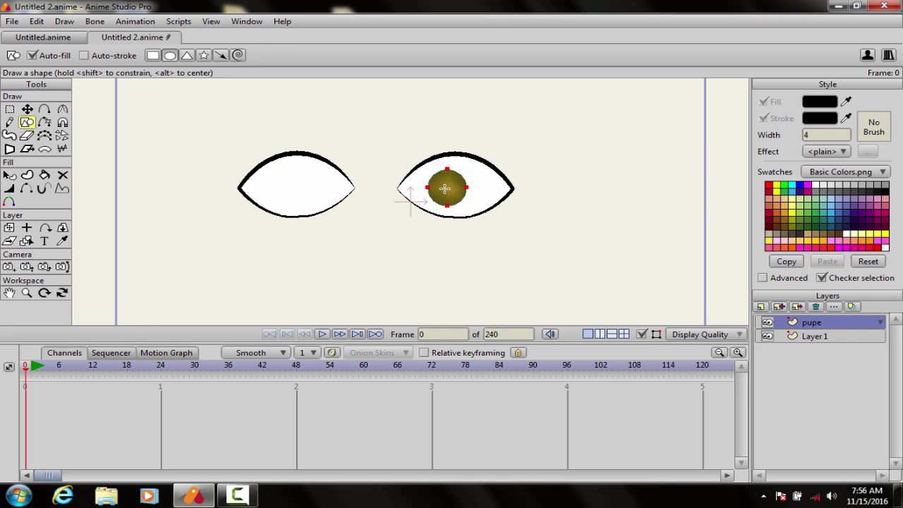
{"action": "scroll", "coordinate": [456, 163], "scroll_direction": "up", "scroll_amount": 3}
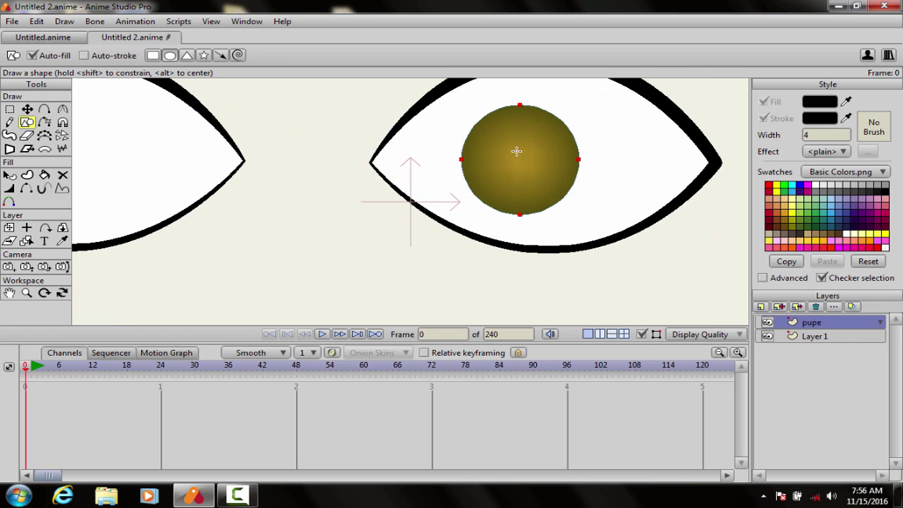
{"action": "mouse_move", "coordinate": [505, 143]}
{"action": "left_mouse_down"}
{"action": "mouse_move", "coordinate": [543, 193]}
{"action": "mouse_move", "coordinate": [553, 189]}
{"action": "left_mouse_up"}
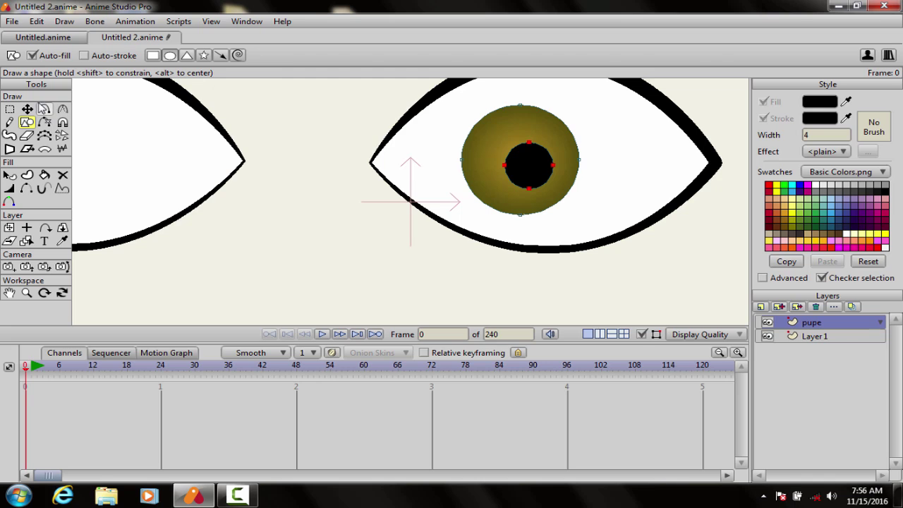
{"action": "left_click", "coordinate": [27, 110]}
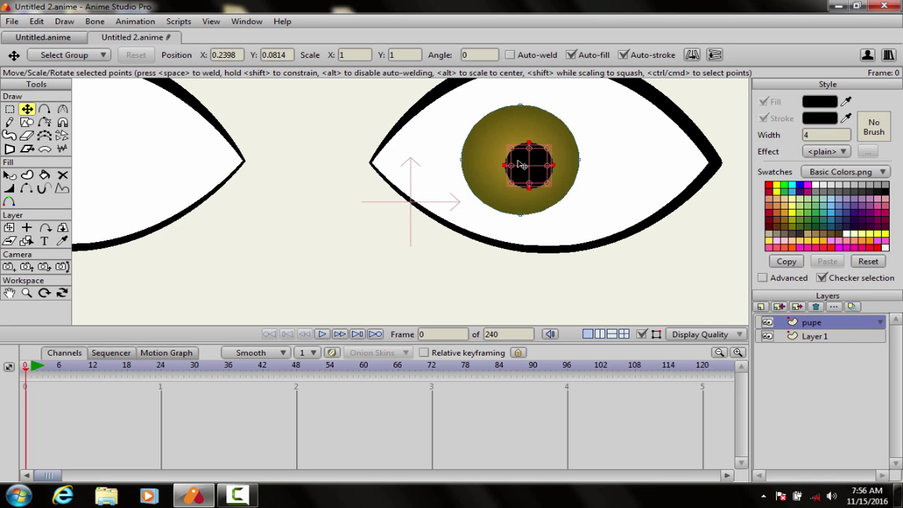
{"action": "left_click_drag", "start_coordinate": [525, 165], "coordinate": [512, 158]}
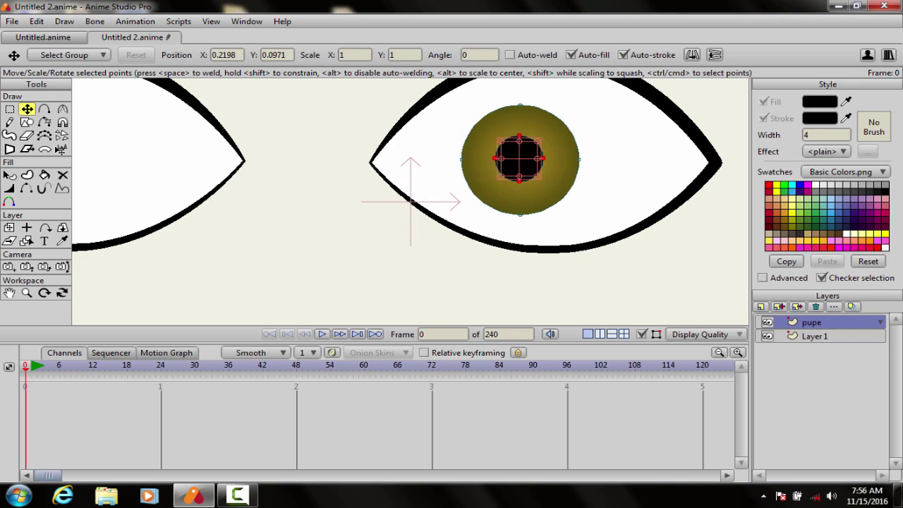
Draw two small white highlight ovals at opposite edges of the black pupil, moving the lower one to about X 0.25, Y 0.05
{"action": "left_click", "coordinate": [27, 122]}
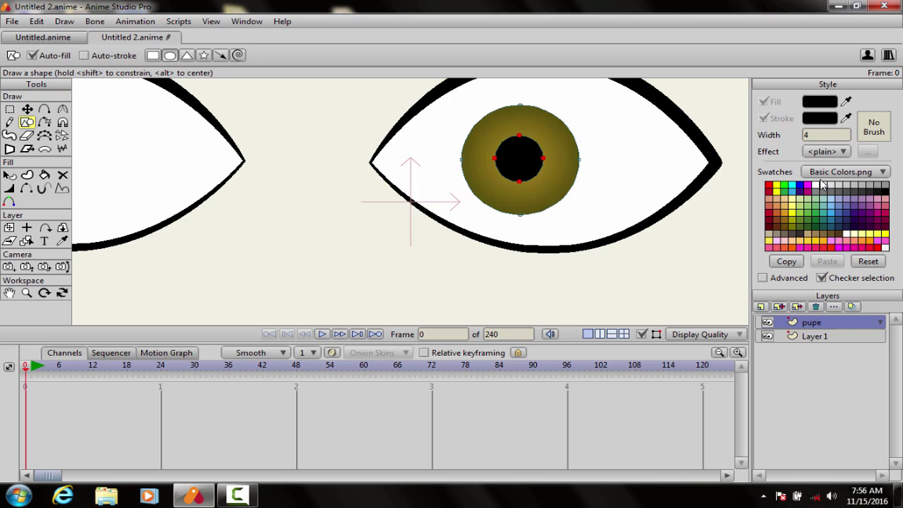
{"action": "left_click", "coordinate": [815, 186]}
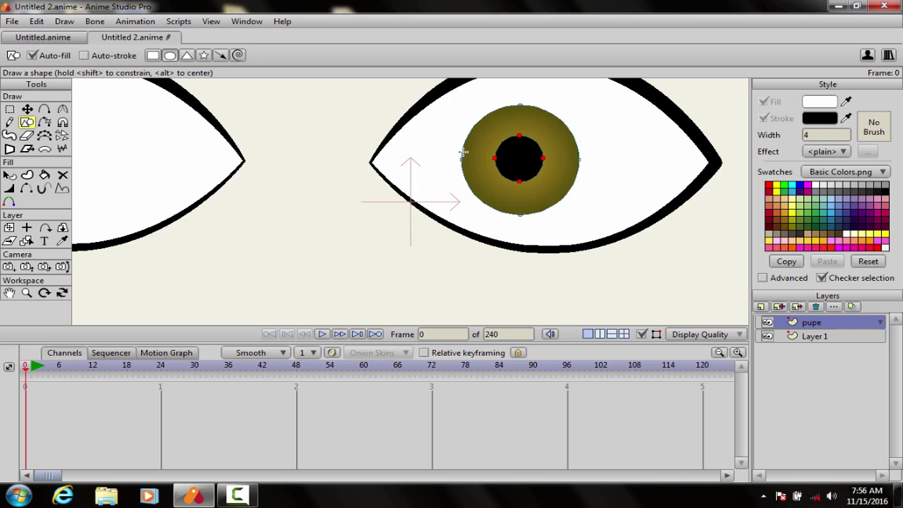
{"action": "left_click_drag", "start_coordinate": [496, 134], "coordinate": [544, 187]}
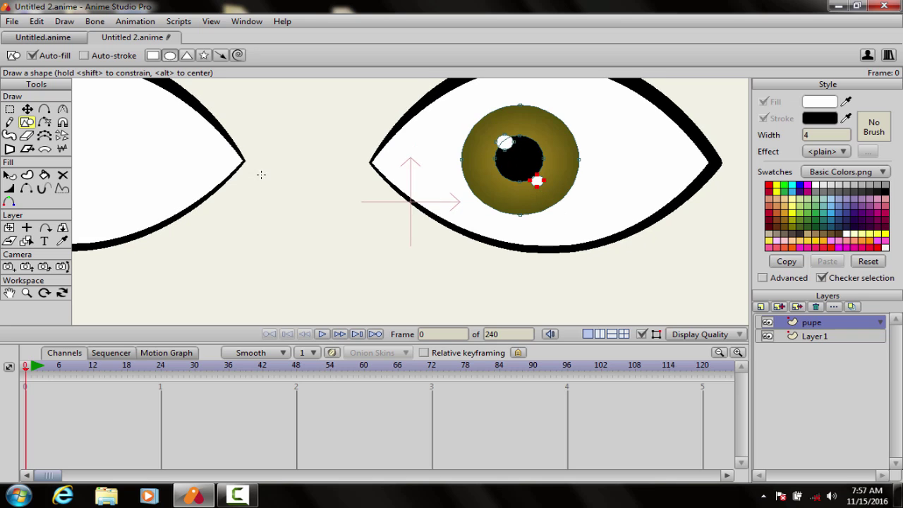
{"action": "left_click", "coordinate": [27, 110]}
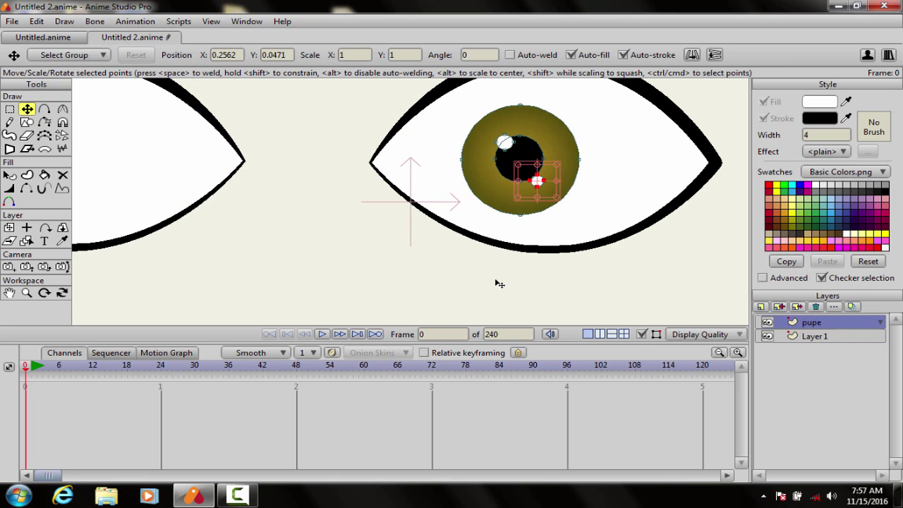
{"action": "left_click_drag", "start_coordinate": [540, 182], "coordinate": [535, 183]}
{"action": "scroll", "coordinate": [534, 260], "scroll_direction": "up", "scroll_amount": 3}
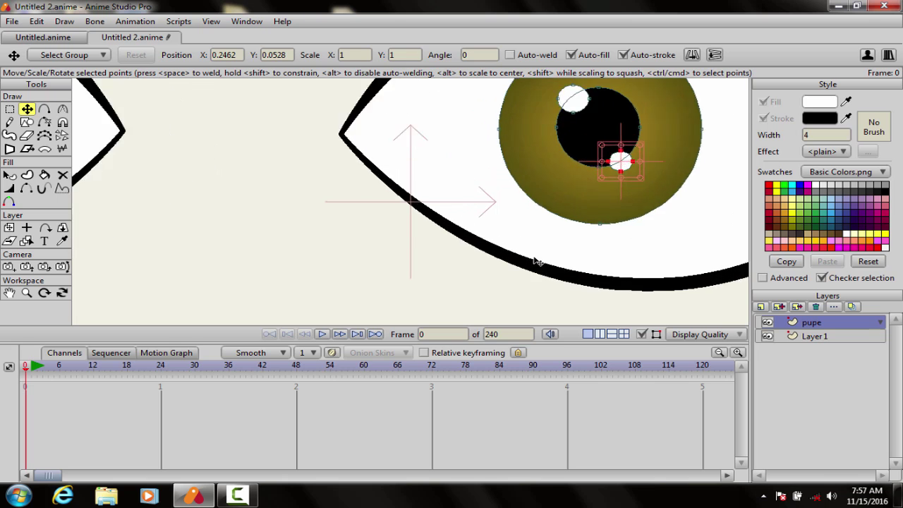
Render the current frame to check both eyes, and close the render preview
{"action": "scroll", "coordinate": [536, 262], "scroll_direction": "down", "scroll_amount": 4}
{"action": "scroll", "coordinate": [538, 262], "scroll_direction": "down", "scroll_amount": 3}
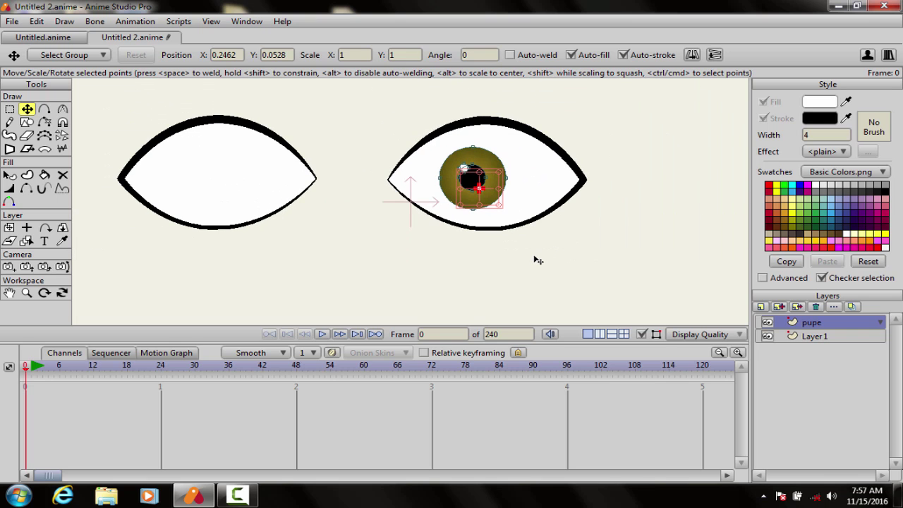
{"action": "key", "text": "ctrl+r"}
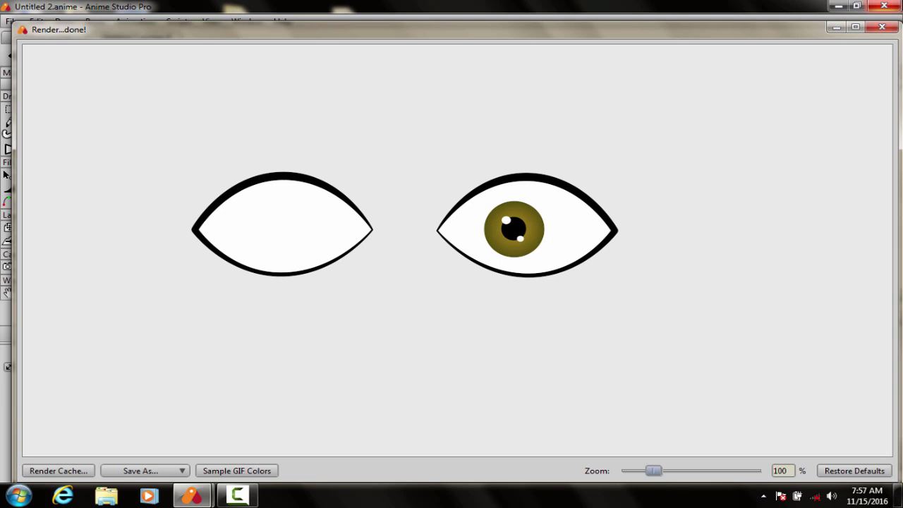
{"action": "left_click", "coordinate": [880, 28]}
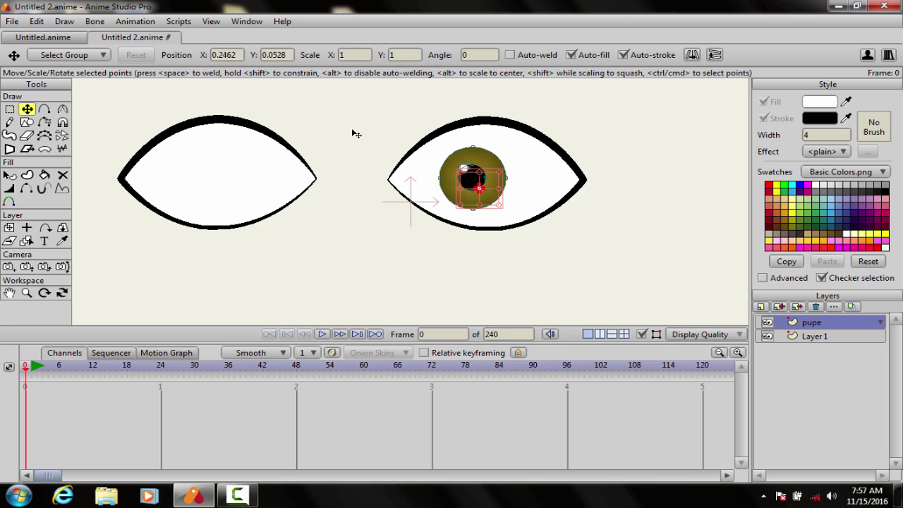
Select the complete iris with its pupil and highlights, then copy and paste it
{"action": "left_click", "coordinate": [10, 110]}
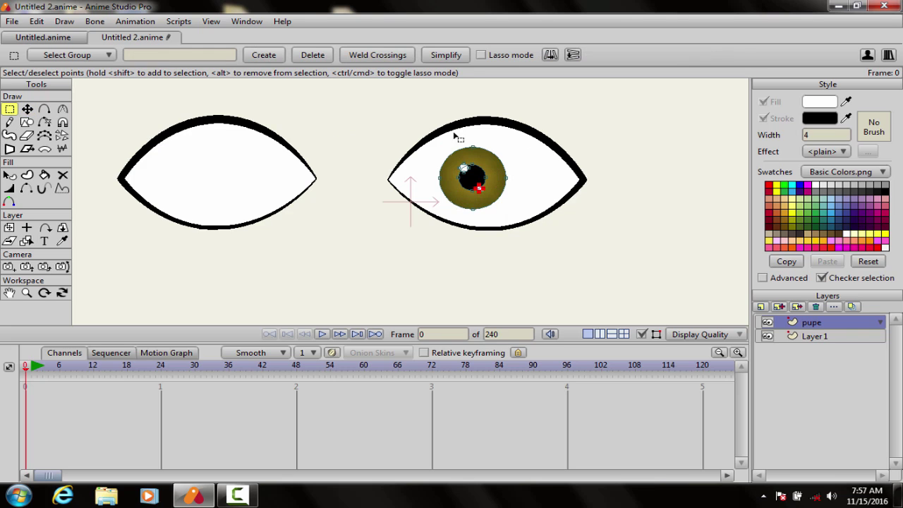
{"action": "left_click_drag", "start_coordinate": [404, 122], "coordinate": [526, 242]}
{"action": "left_click", "coordinate": [36, 22]}
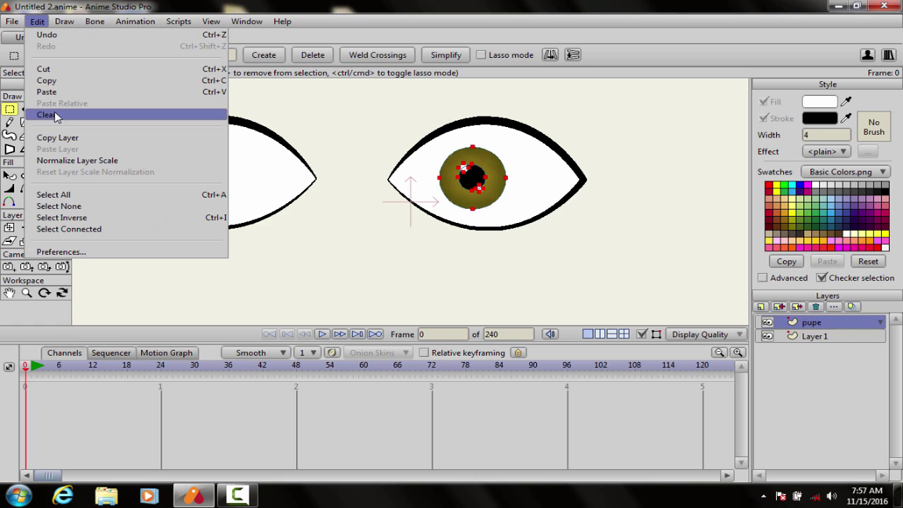
{"action": "left_click", "coordinate": [55, 83]}
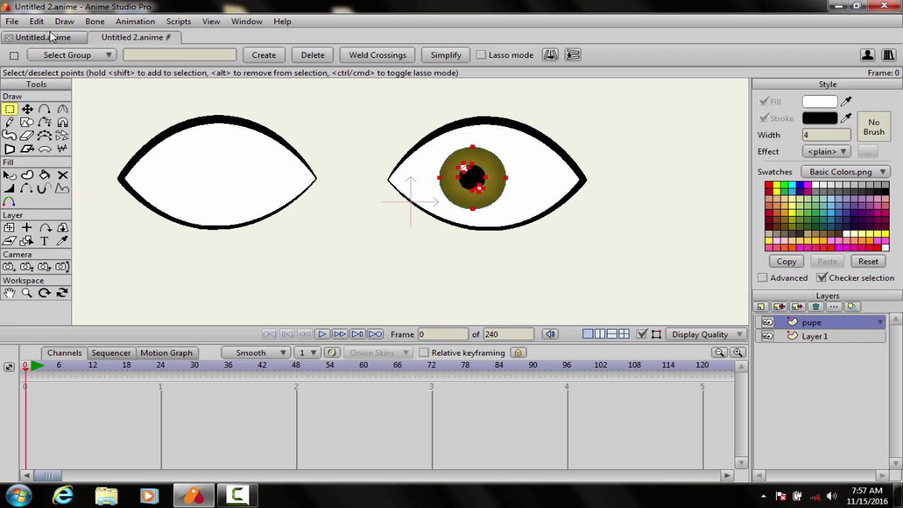
{"action": "left_click", "coordinate": [42, 20]}
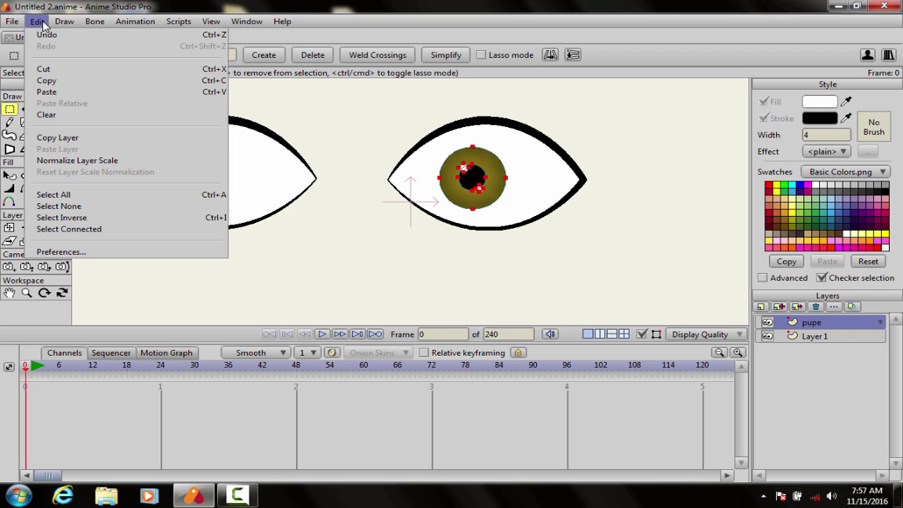
{"action": "left_click", "coordinate": [51, 94]}
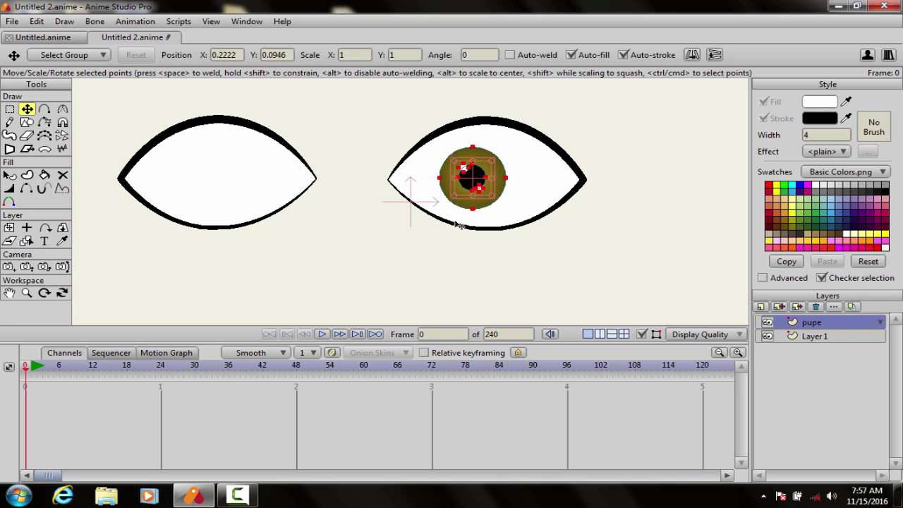
Flip the pasted iris horizontally, move it into the left eye at about X -0.67, Y 0.11, and deselect it
{"action": "left_click", "coordinate": [693, 55]}
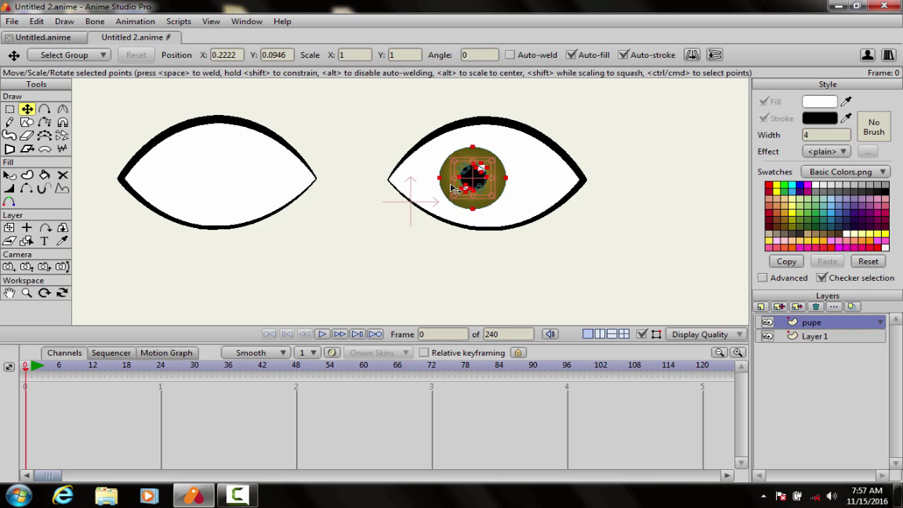
{"action": "left_click_drag", "start_coordinate": [460, 183], "coordinate": [218, 176]}
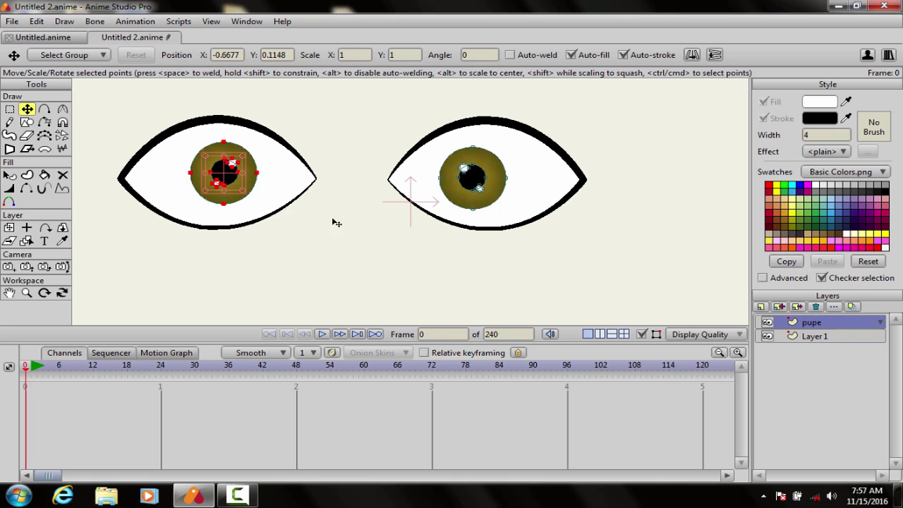
{"action": "scroll", "coordinate": [491, 241], "scroll_direction": "down", "scroll_amount": 5}
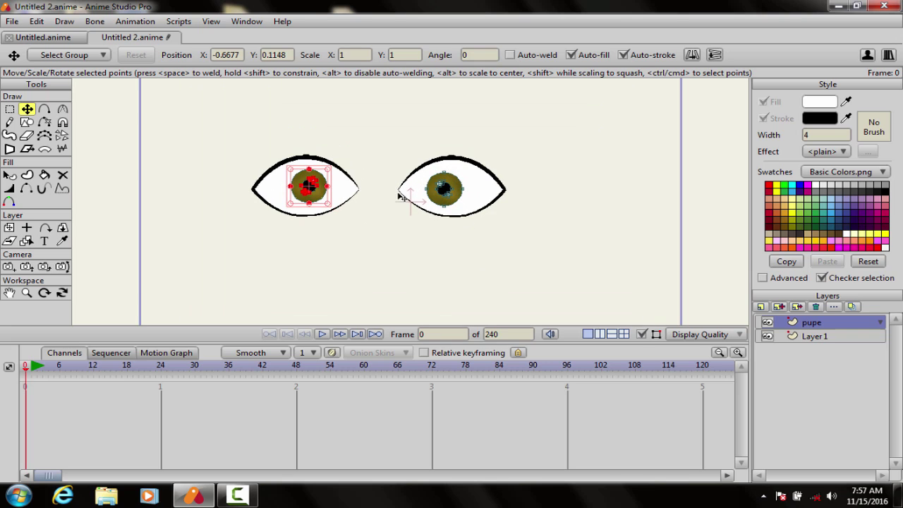
{"action": "left_click", "coordinate": [411, 166]}
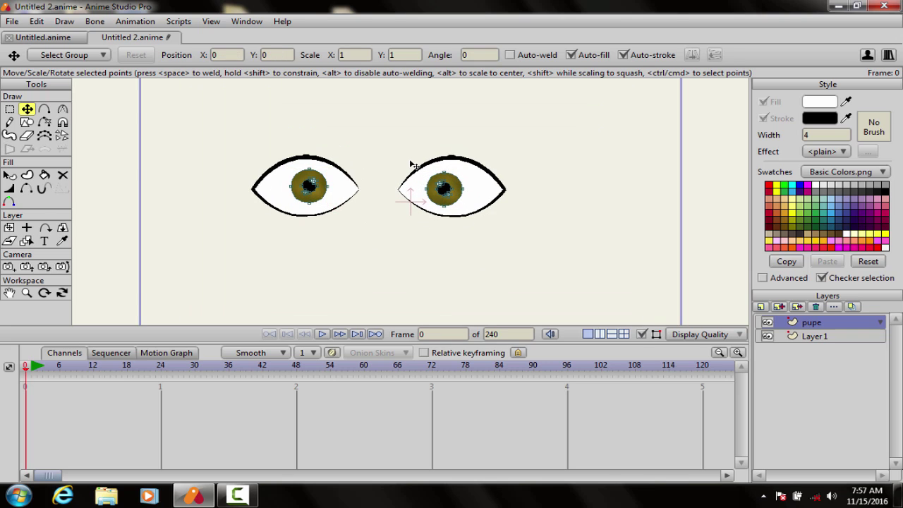
Select the right eye's whole iris with its pupil and highlights, move it to about X 0.26, Y 0.09, and deselect it
{"action": "left_click_drag", "start_coordinate": [452, 201], "coordinate": [477, 224]}
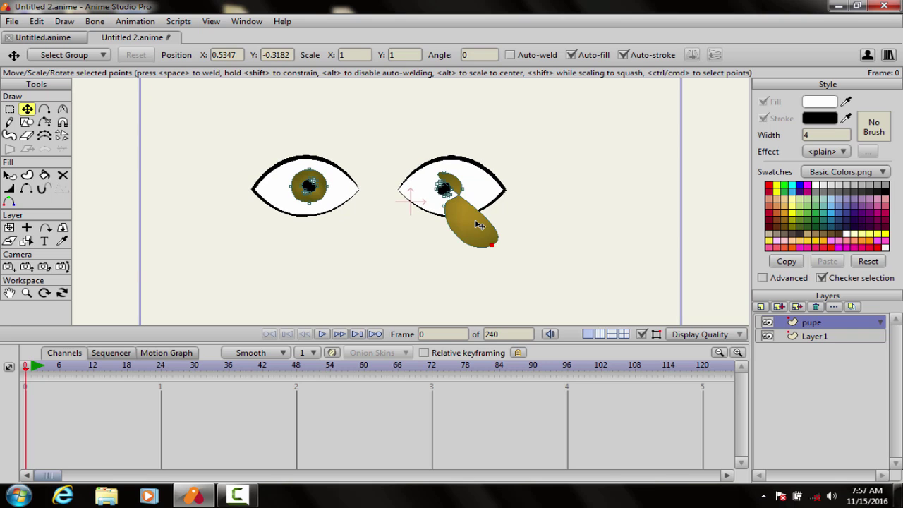
{"action": "key", "text": "ctrl+z"}
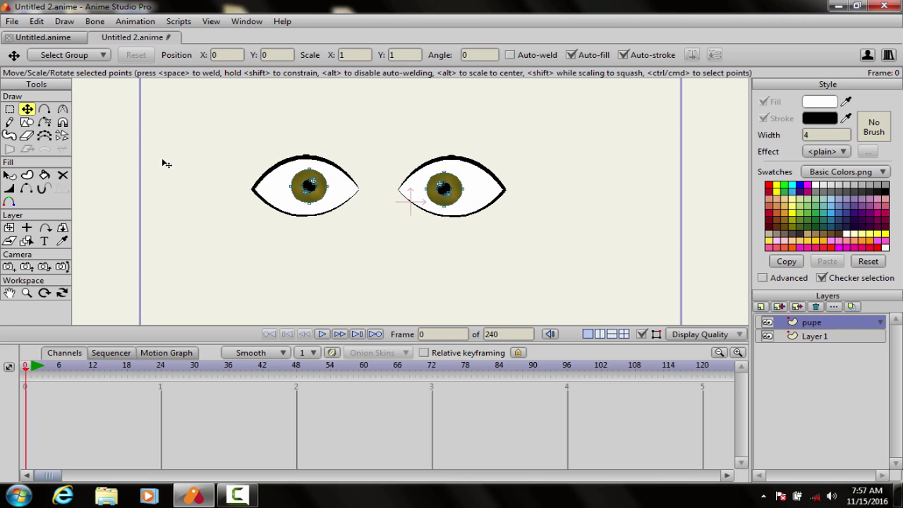
{"action": "left_click", "coordinate": [9, 109]}
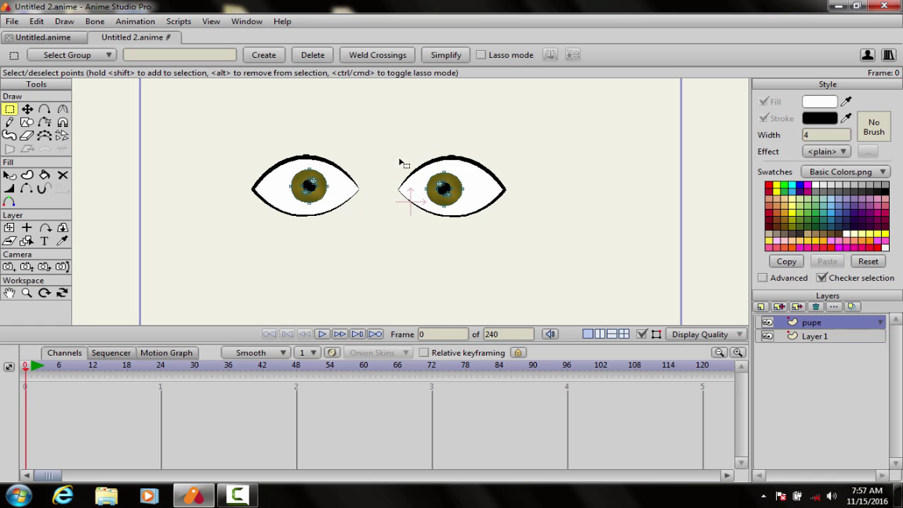
{"action": "left_click_drag", "start_coordinate": [412, 158], "coordinate": [467, 222]}
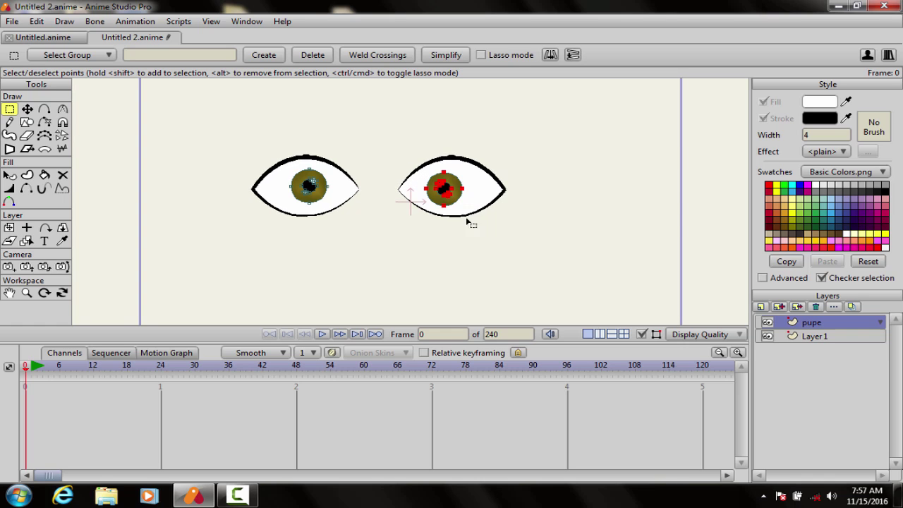
{"action": "left_click", "coordinate": [27, 110]}
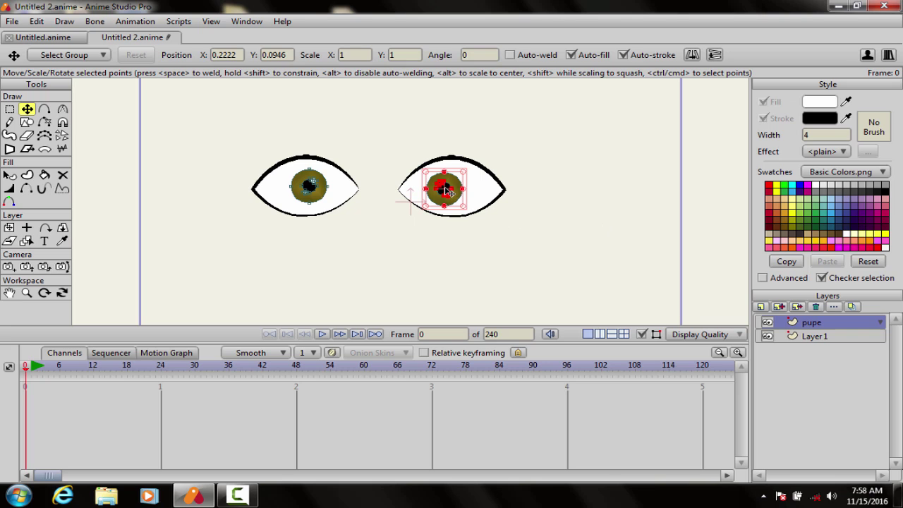
{"action": "left_click_drag", "start_coordinate": [450, 191], "coordinate": [459, 194]}
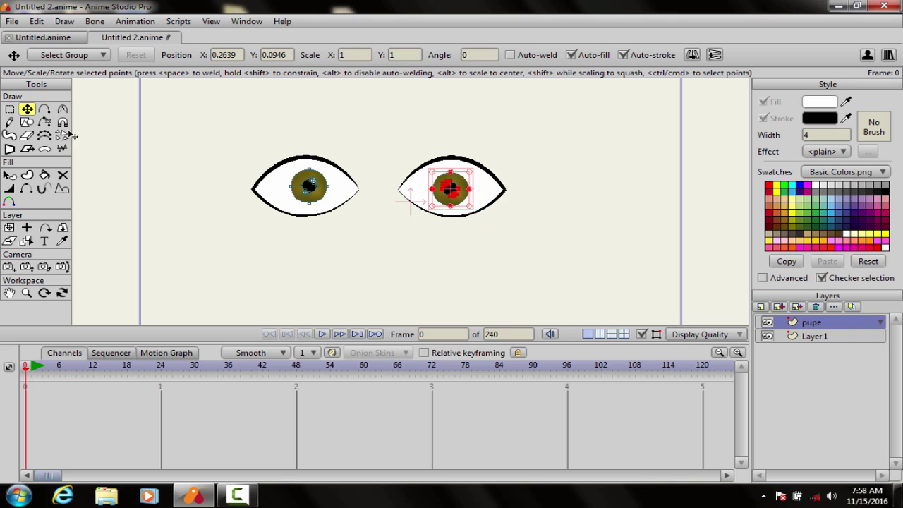
{"action": "left_click", "coordinate": [199, 198]}
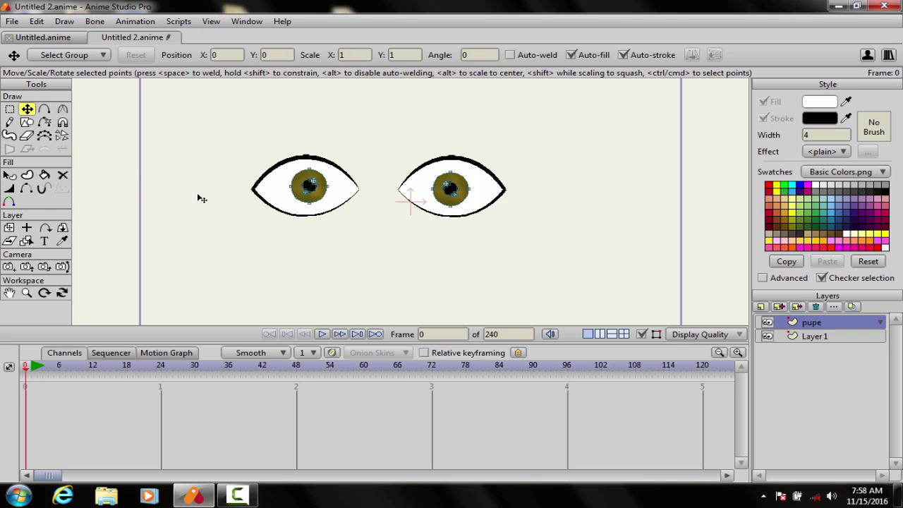
Try lowering the left eye's upper lid point on Layer 1 to about X -0.68, Y 0.17, and undo the change
{"action": "left_click", "coordinate": [817, 338]}
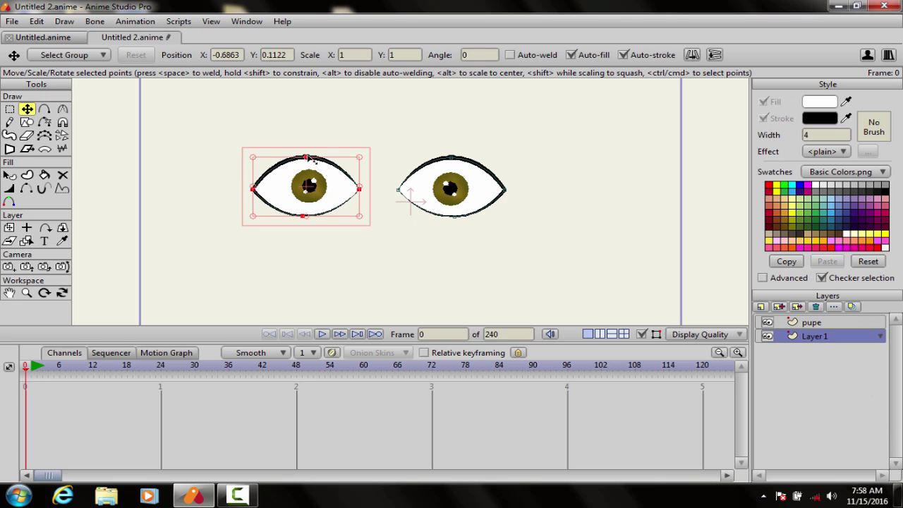
{"action": "left_click_drag", "start_coordinate": [305, 157], "coordinate": [312, 181]}
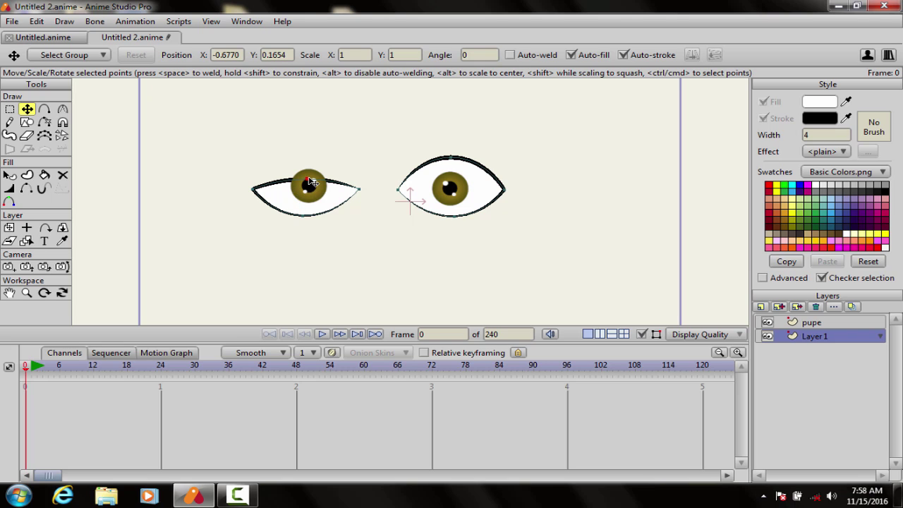
{"action": "left_click_drag", "start_coordinate": [309, 181], "coordinate": [295, 158]}
{"action": "key", "text": "ctrl+z"}
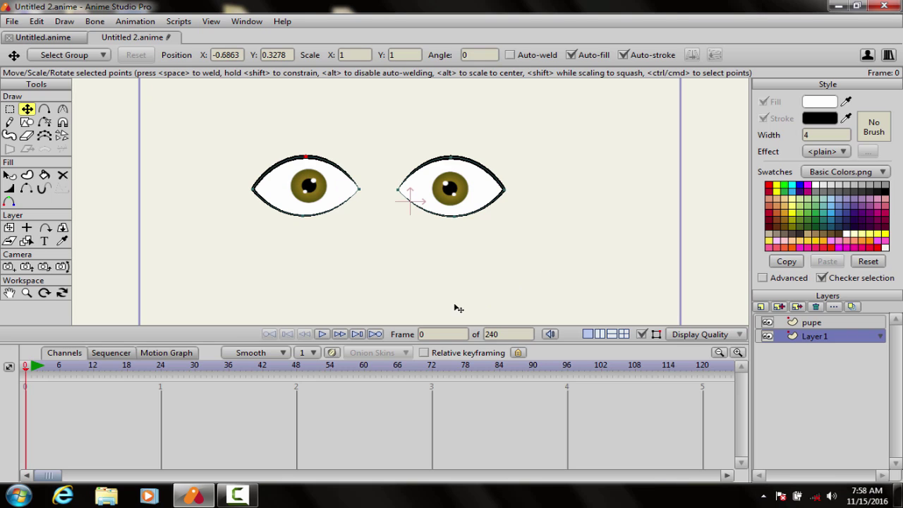
Add a group layer above the pupe layer and name it eyes
{"action": "left_click", "coordinate": [845, 323]}
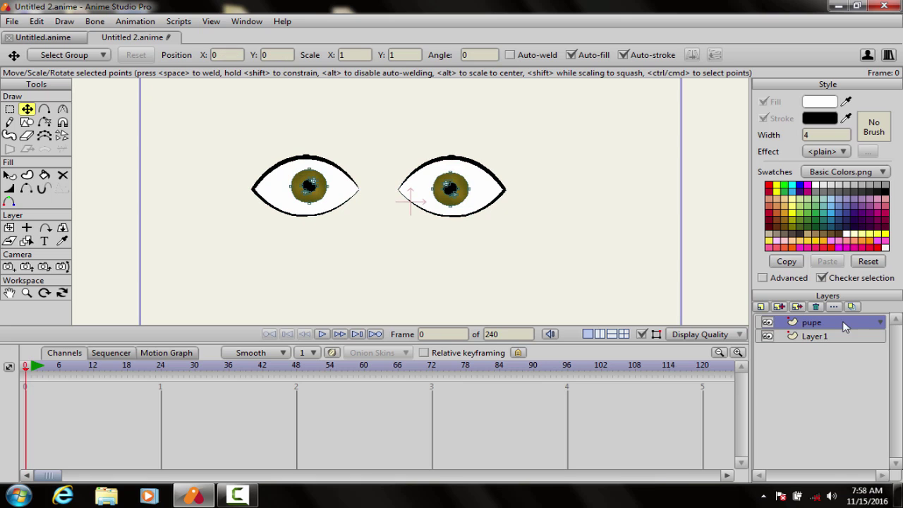
{"action": "left_click", "coordinate": [767, 306]}
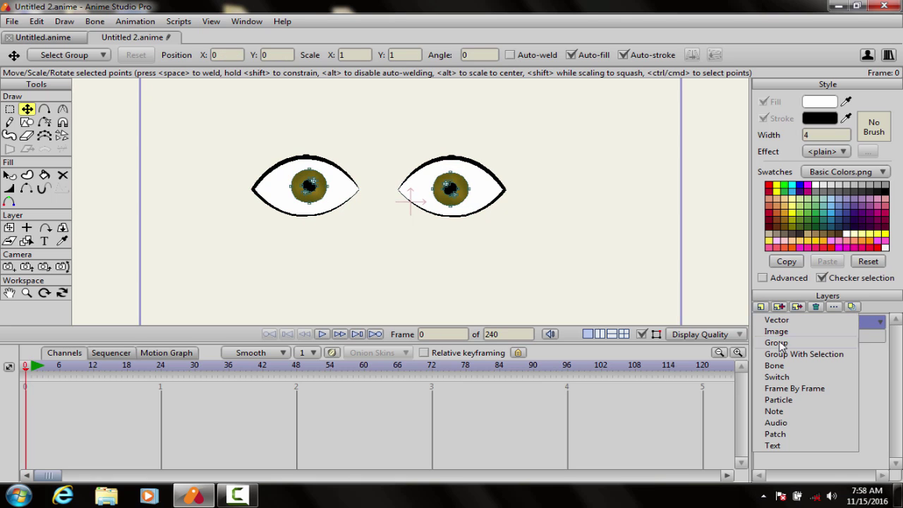
{"action": "left_click", "coordinate": [777, 343]}
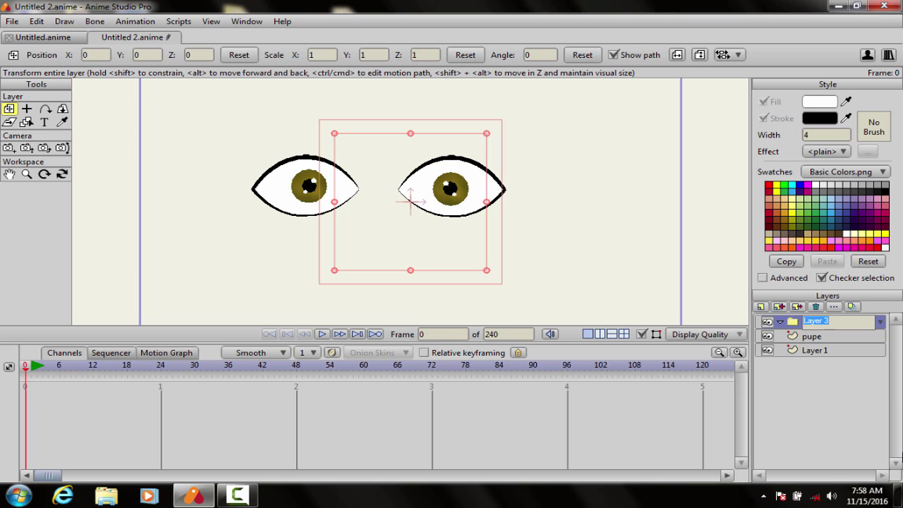
{"action": "type", "text": "y"}
{"action": "type", "text": "yes"}
{"action": "key", "text": "Return"}
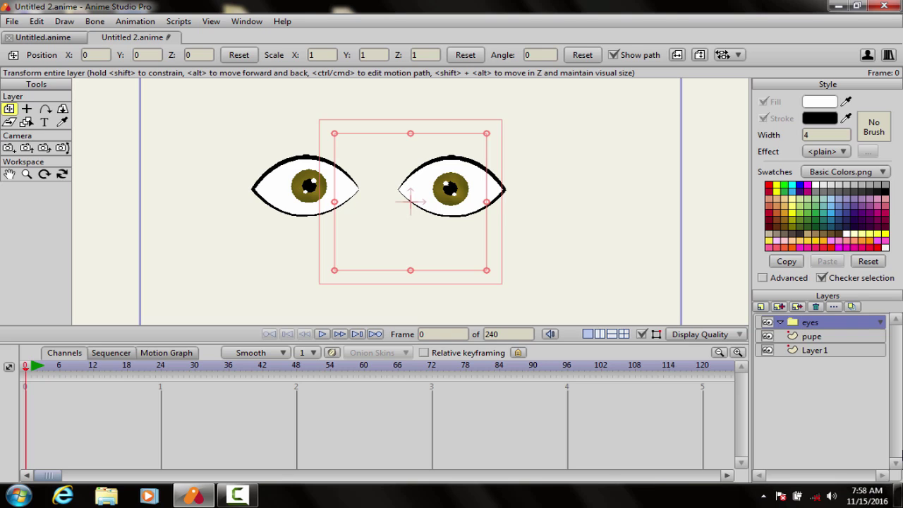
Move the pupe layer and Layer 1 together into the eyes group, and collapse the group
{"action": "left_click", "coordinate": [809, 337]}
{"action": "left_click", "coordinate": [806, 353]}
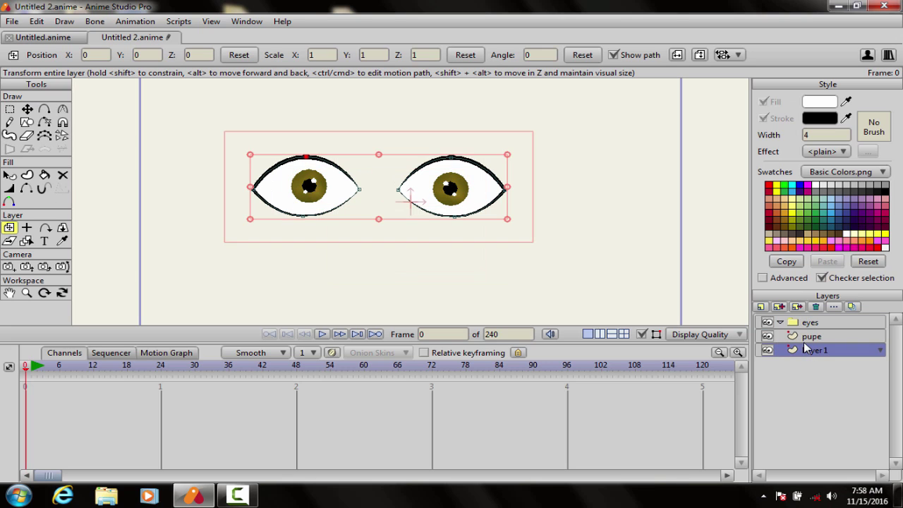
{"action": "left_click", "coordinate": [807, 338], "text": "ctrl"}
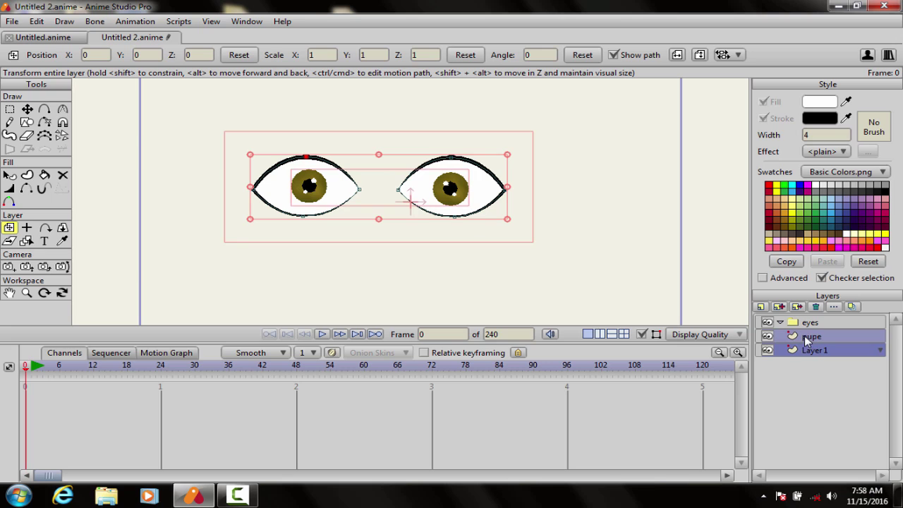
{"action": "left_click_drag", "start_coordinate": [809, 339], "coordinate": [813, 327]}
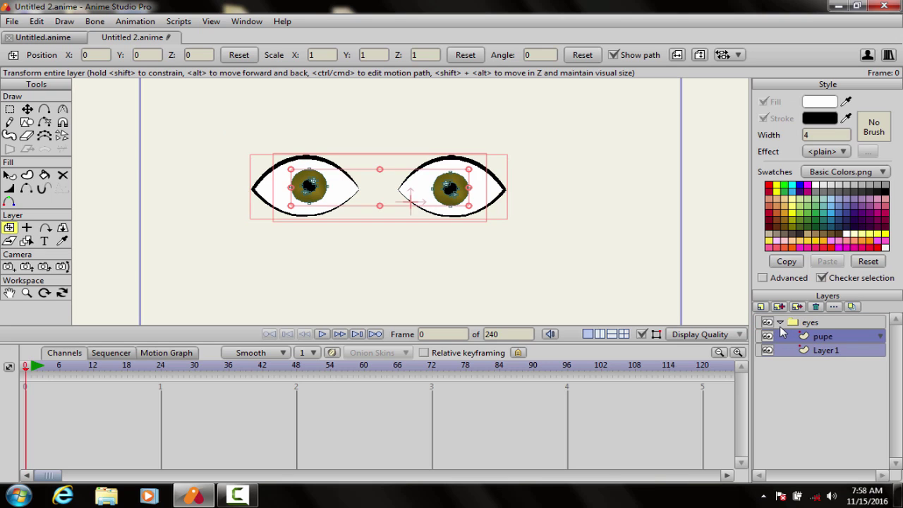
{"action": "left_click", "coordinate": [781, 323]}
{"action": "left_click", "coordinate": [781, 323]}
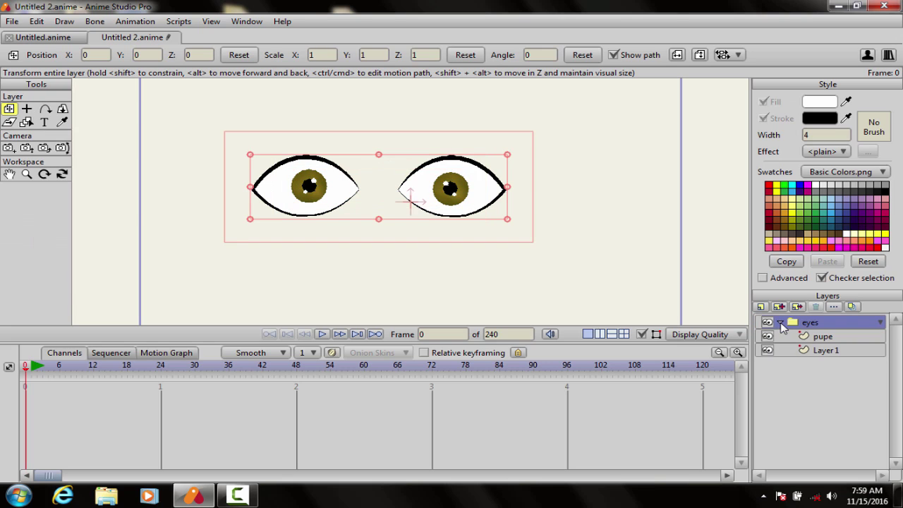
{"action": "left_click", "coordinate": [779, 323]}
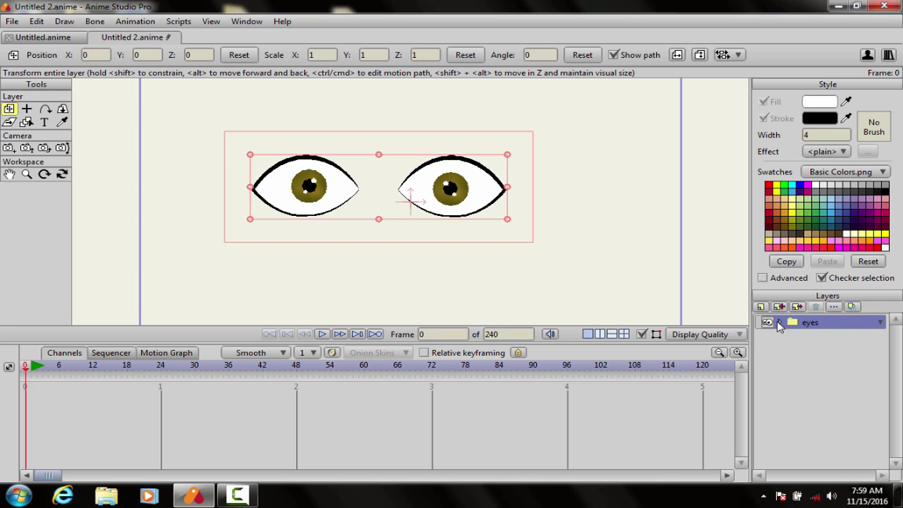
Set the group mask of the eyes group to Hide all in its layer settings
{"action": "double_click", "coordinate": [819, 322]}
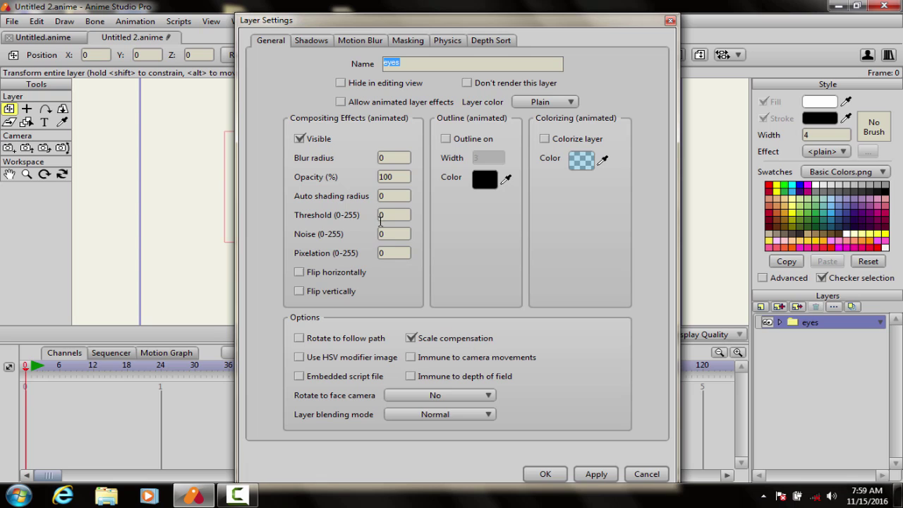
{"action": "left_click", "coordinate": [405, 42]}
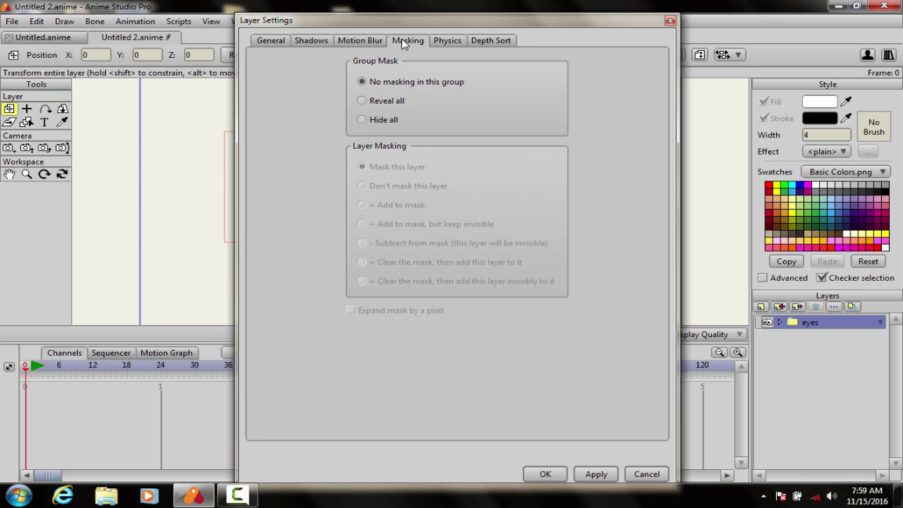
{"action": "left_click", "coordinate": [361, 120]}
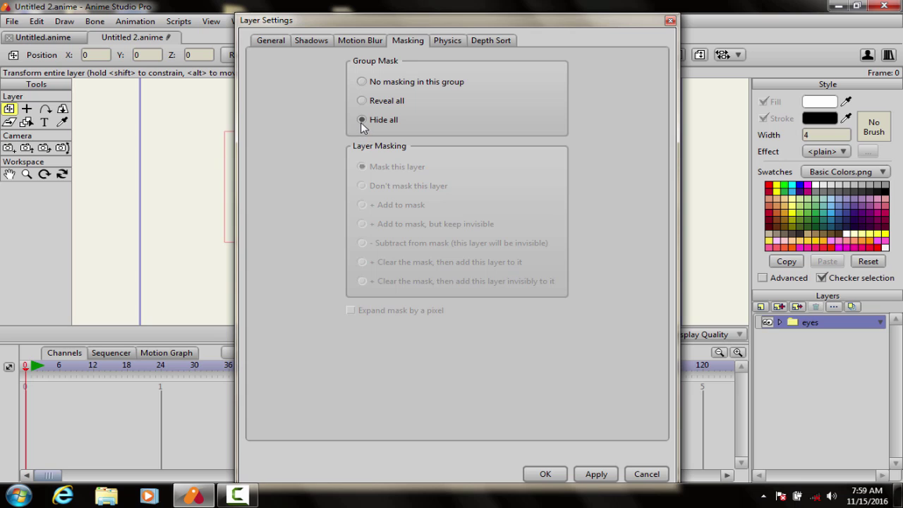
{"action": "left_click", "coordinate": [565, 477]}
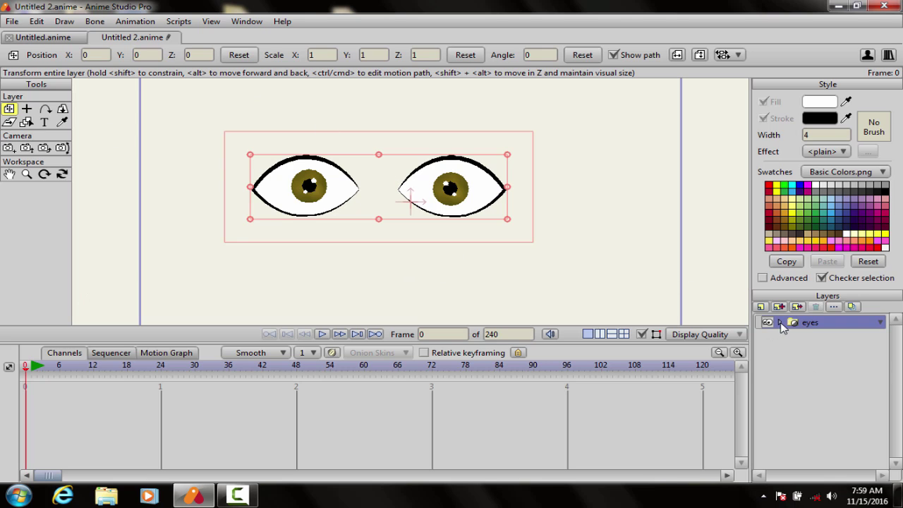
Expand the eyes group, shift the pupe layer over the eye outlines to test the mask, and return it to about X -0.025, Y -0.014
{"action": "left_click", "coordinate": [781, 323]}
{"action": "left_click", "coordinate": [791, 339]}
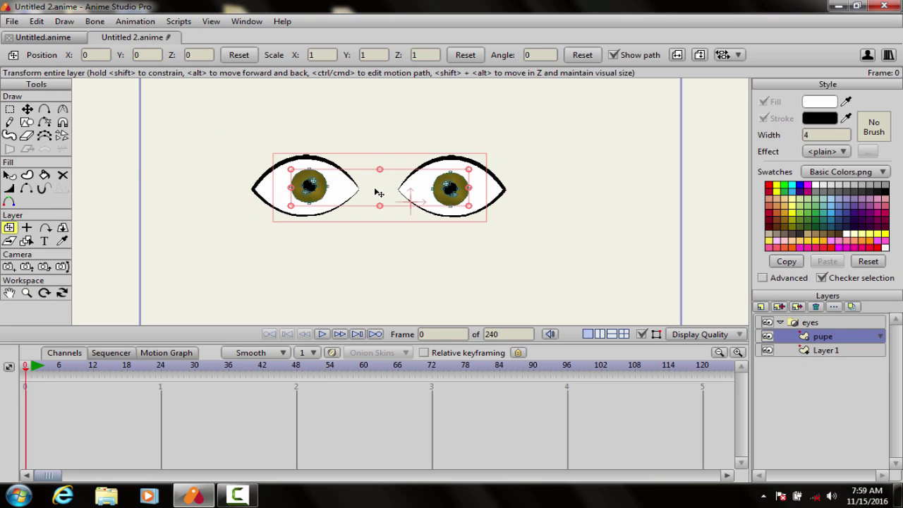
{"action": "left_click_drag", "start_coordinate": [379, 193], "coordinate": [341, 198]}
{"action": "left_click_drag", "start_coordinate": [327, 199], "coordinate": [386, 170]}
{"action": "scroll", "coordinate": [470, 188], "scroll_direction": "up", "scroll_amount": 1}
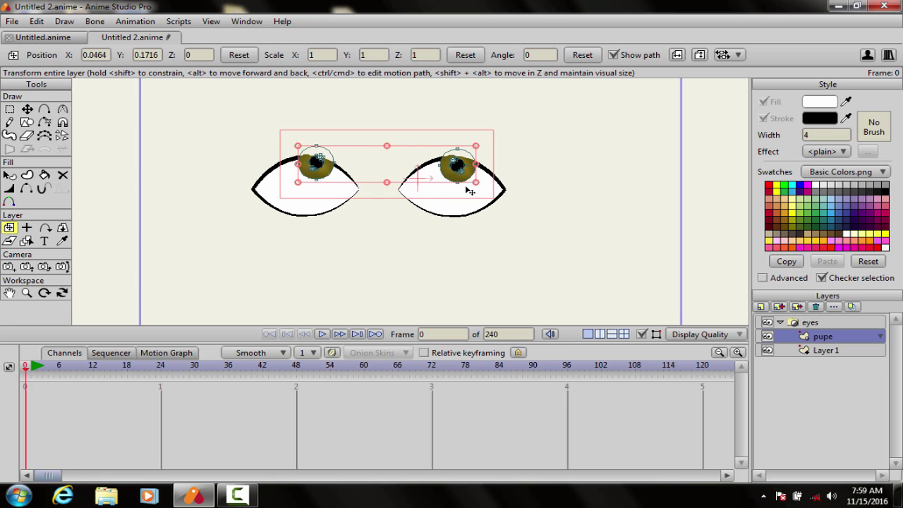
{"action": "scroll", "coordinate": [474, 158], "scroll_direction": "down", "scroll_amount": 3}
{"action": "scroll", "coordinate": [466, 180], "scroll_direction": "up", "scroll_amount": 3}
{"action": "scroll", "coordinate": [462, 173], "scroll_direction": "up", "scroll_amount": 1}
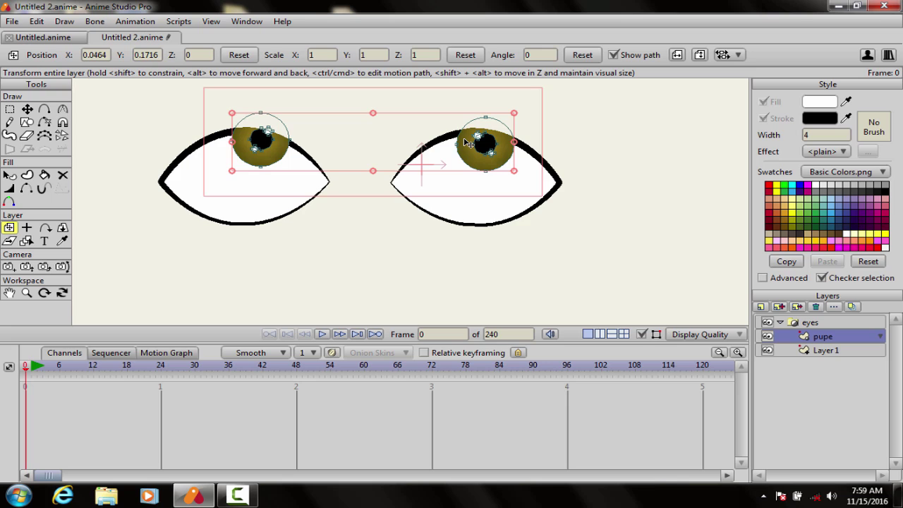
{"action": "scroll", "coordinate": [466, 143], "scroll_direction": "up", "scroll_amount": 1}
{"action": "scroll", "coordinate": [470, 141], "scroll_direction": "down", "scroll_amount": 4}
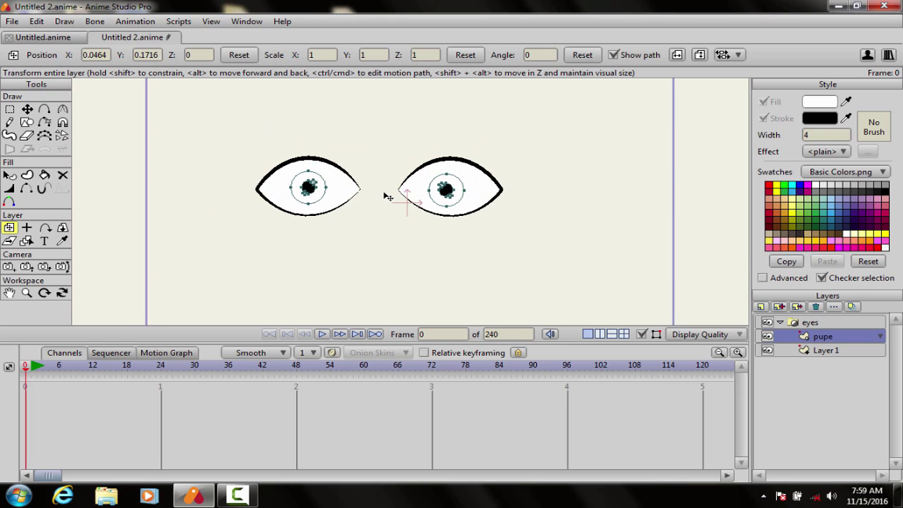
Exclude strokes from Layer 1's mask in its masking settings
{"action": "left_click", "coordinate": [824, 352]}
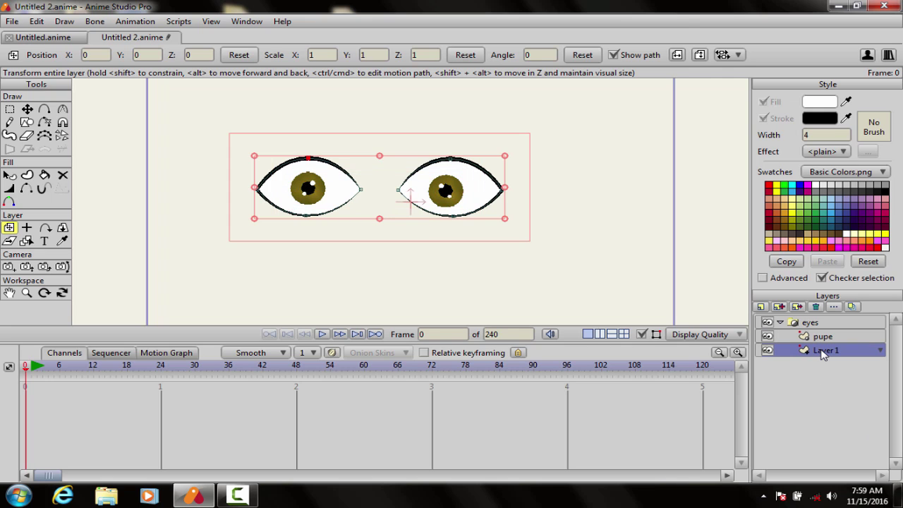
{"action": "double_click", "coordinate": [823, 351]}
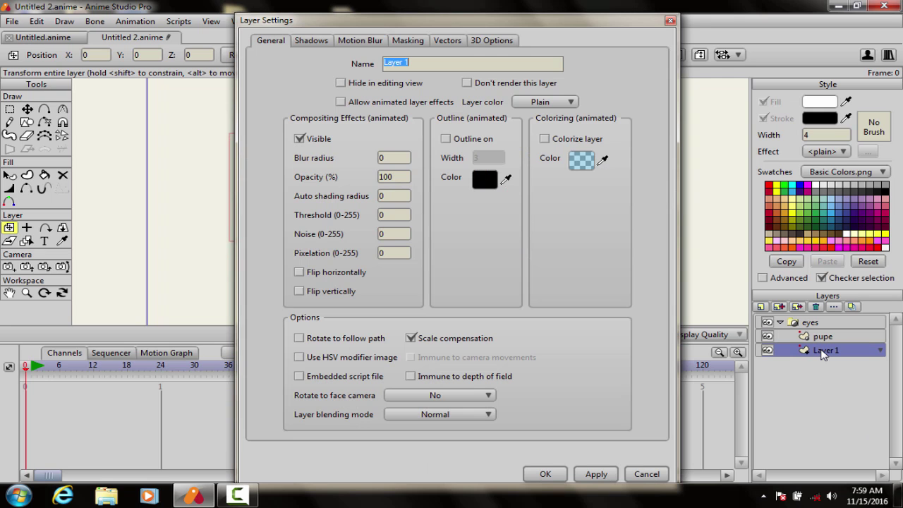
{"action": "left_click", "coordinate": [408, 42]}
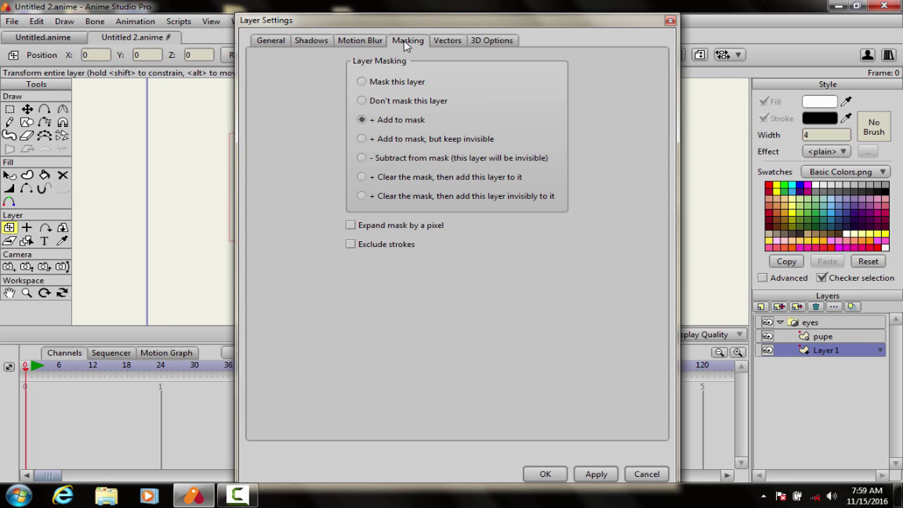
{"action": "left_click", "coordinate": [351, 245]}
{"action": "left_click", "coordinate": [546, 475]}
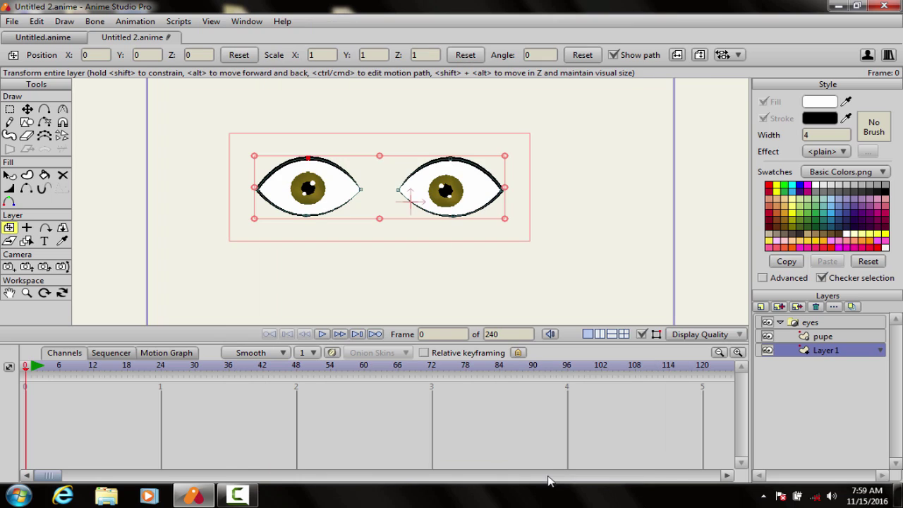
Move the pupe layer inside the eyes to about X -0.018, Y 0.008
{"action": "left_click", "coordinate": [818, 337]}
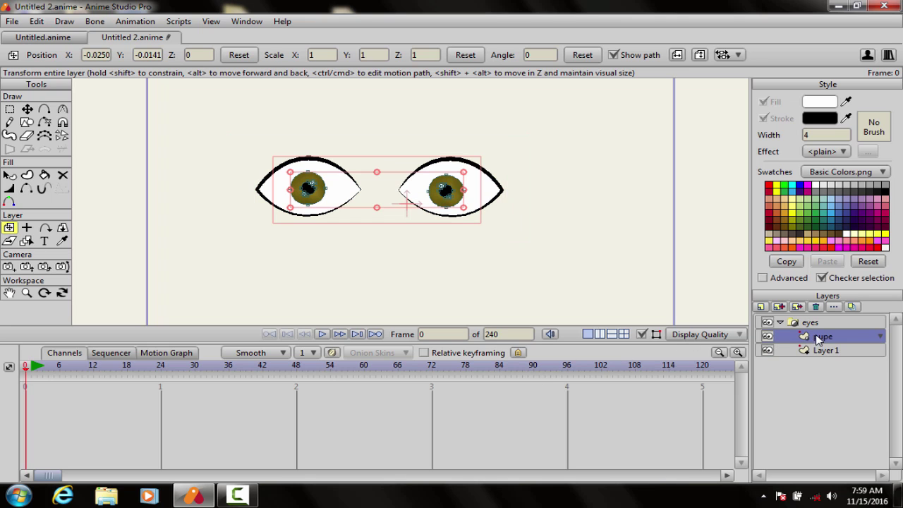
{"action": "scroll", "coordinate": [367, 196], "scroll_direction": "down", "scroll_amount": 2}
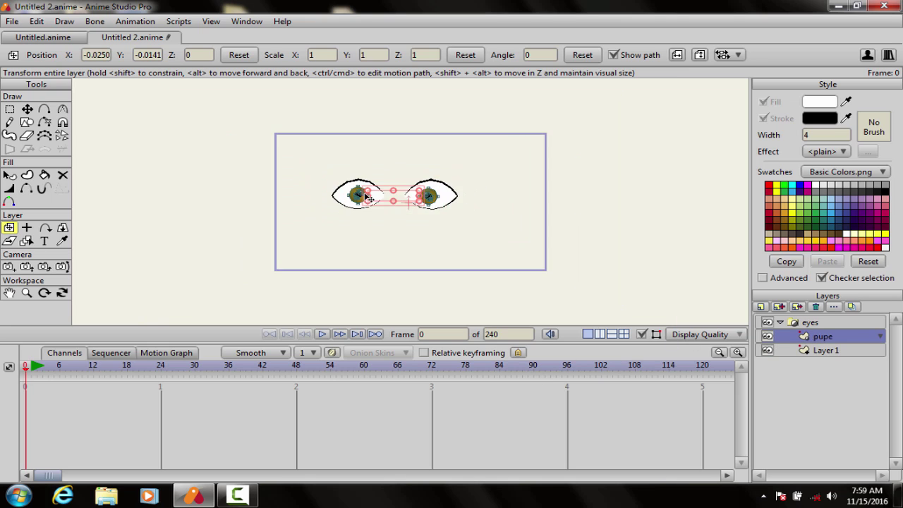
{"action": "scroll", "coordinate": [367, 195], "scroll_direction": "up", "scroll_amount": 5}
{"action": "mouse_move", "coordinate": [368, 189]}
{"action": "left_mouse_down"}
{"action": "mouse_move", "coordinate": [374, 141]}
{"action": "mouse_move", "coordinate": [370, 181]}
{"action": "left_mouse_up"}
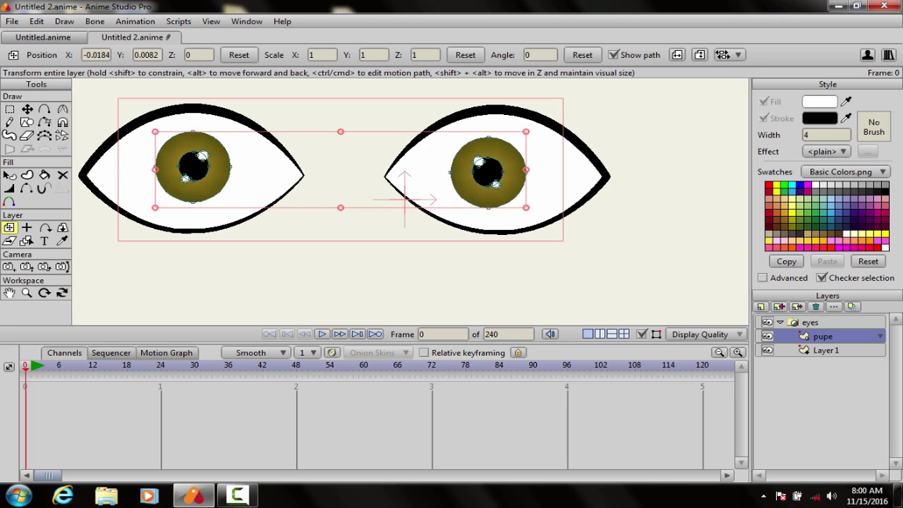
Try lowering the left eye's upper lid point on Layer 1 to about X -0.69, Y 0.31, and undo the change
{"action": "left_click", "coordinate": [837, 353]}
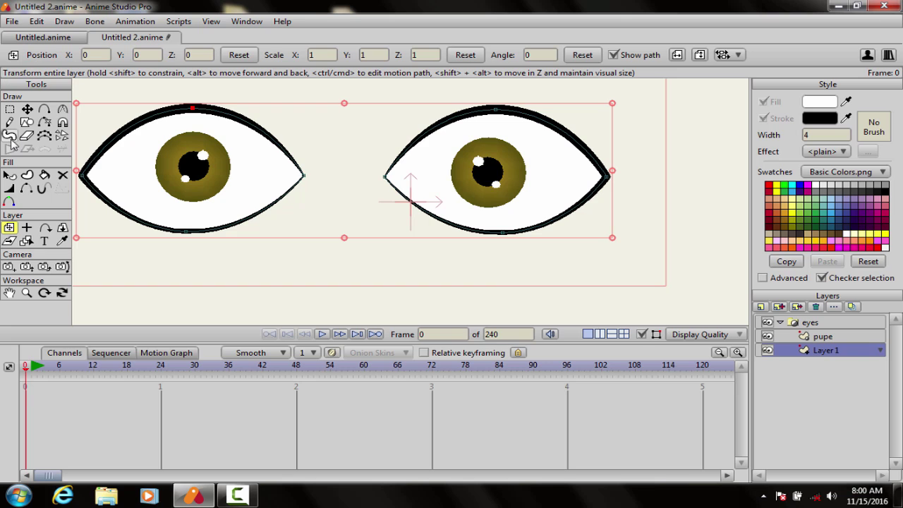
{"action": "left_click", "coordinate": [26, 110]}
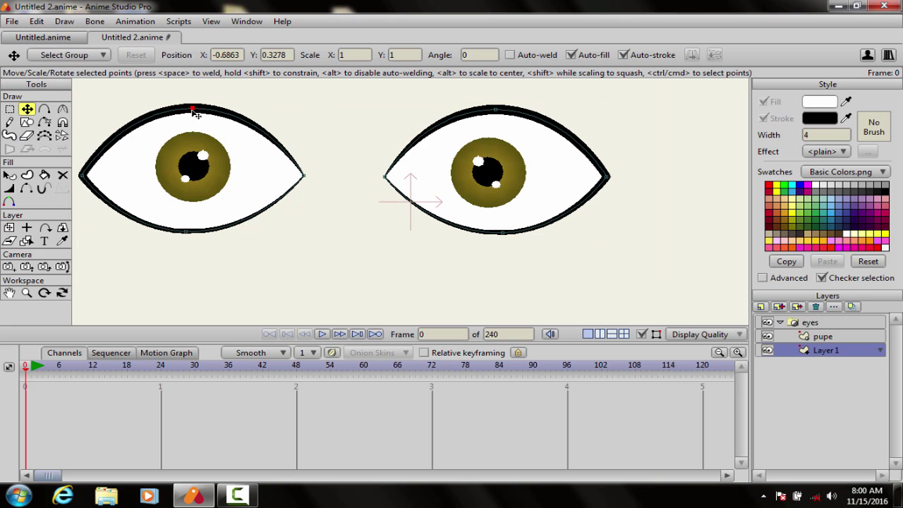
{"action": "mouse_move", "coordinate": [192, 108]}
{"action": "left_mouse_down"}
{"action": "mouse_move", "coordinate": [199, 167]}
{"action": "mouse_move", "coordinate": [194, 116]}
{"action": "left_mouse_up"}
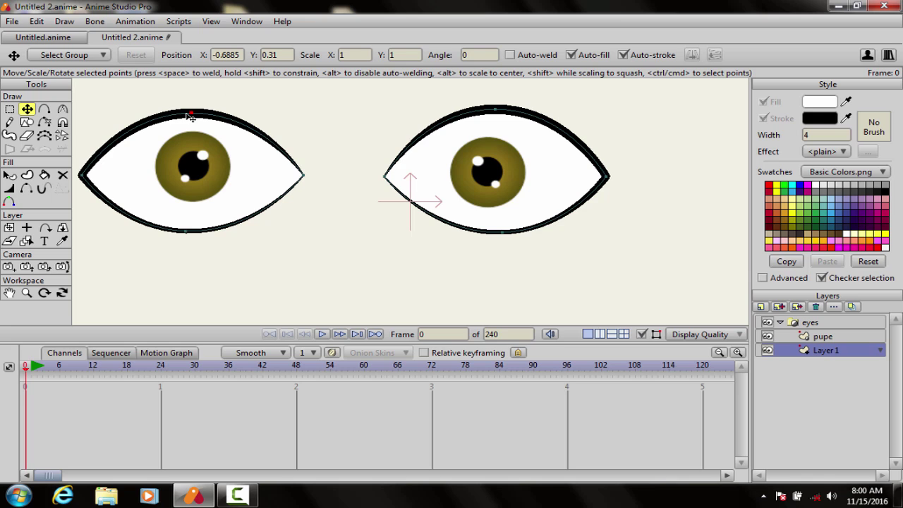
{"action": "key", "text": "ctrl+z"}
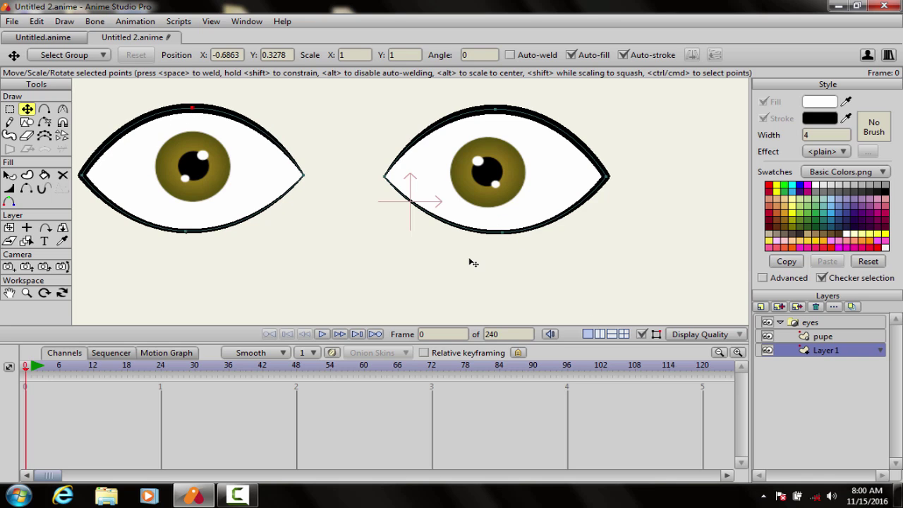
{"action": "scroll", "coordinate": [470, 261], "scroll_direction": "up", "scroll_amount": 2}
{"action": "scroll", "coordinate": [470, 261], "scroll_direction": "down", "scroll_amount": 4}
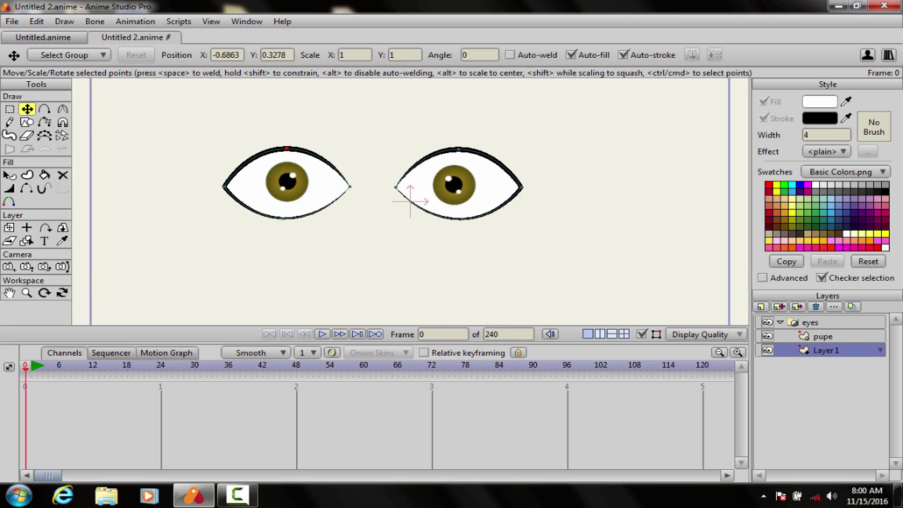
{"action": "left_click", "coordinate": [247, 497]}
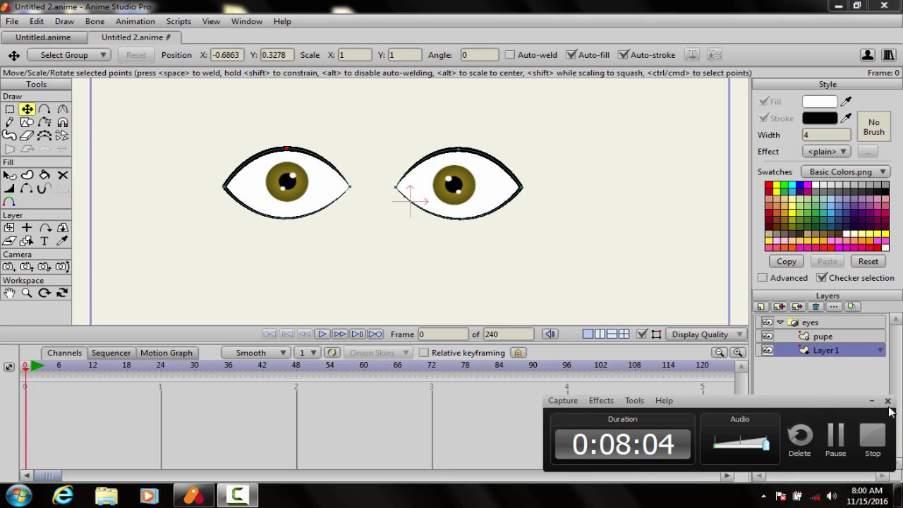